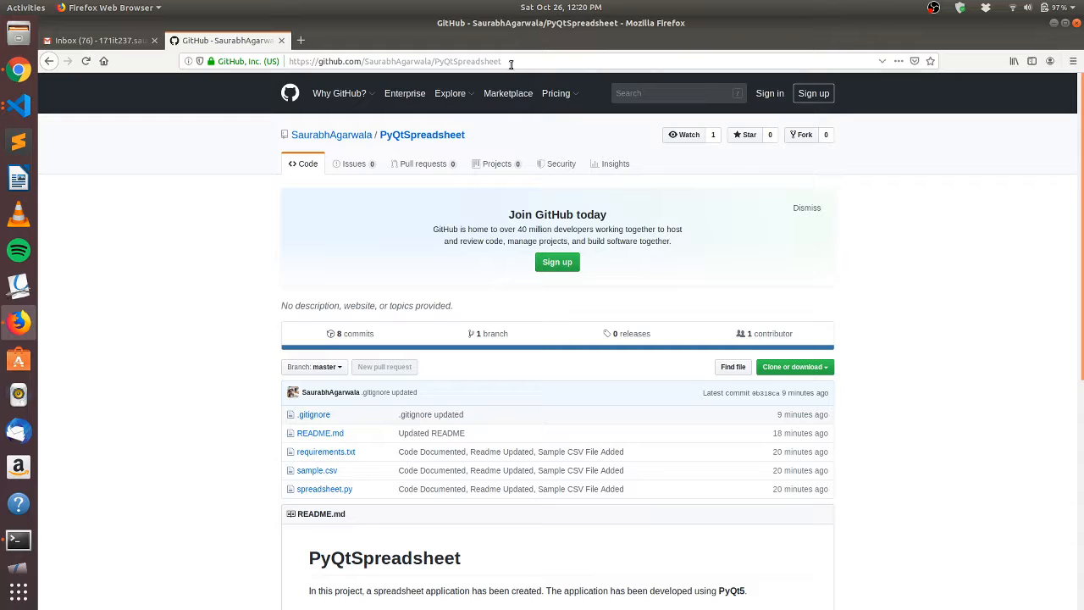
Review the PyQtSpreadsheet repository's file list and the README's feature list and run instructions
click(513, 62)
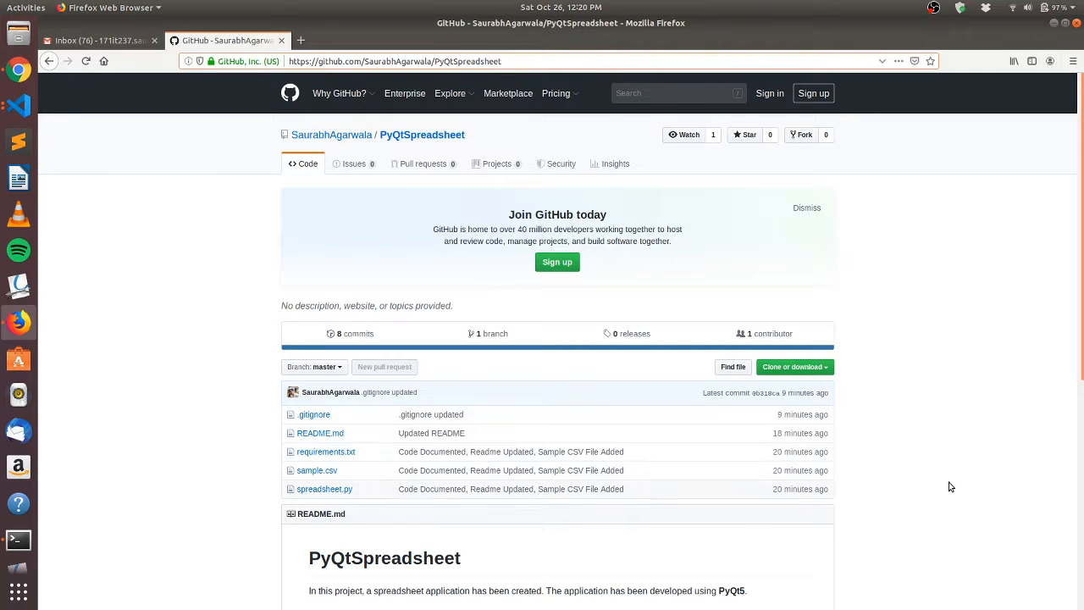
scroll(1019, 484, down, 5)
scroll(1019, 476, up, 5)
scroll(909, 479, down, 3)
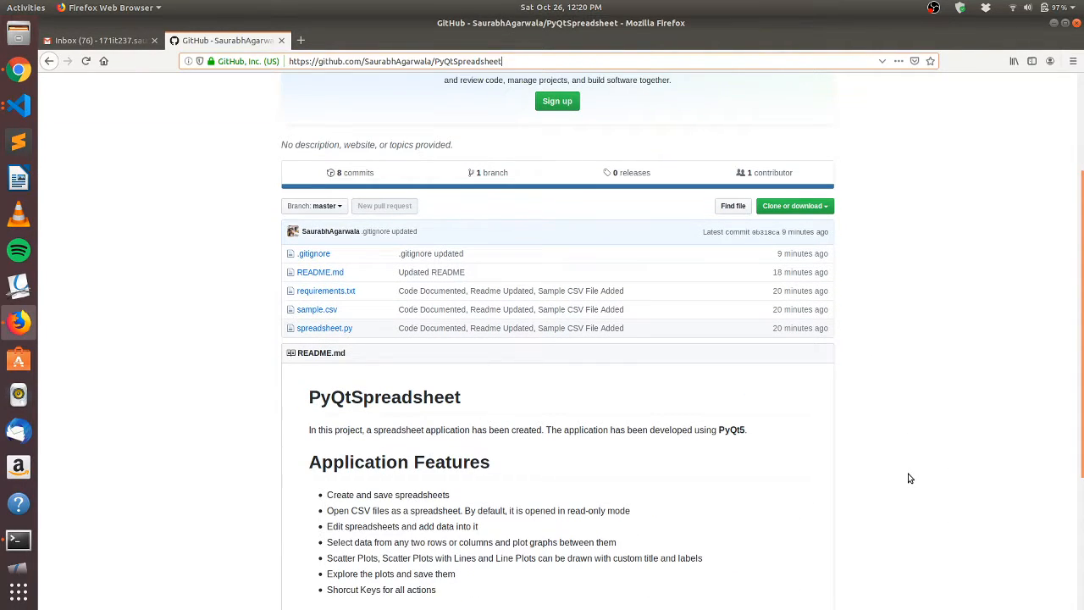
scroll(921, 512, up, 1)
scroll(1025, 537, down, 5)
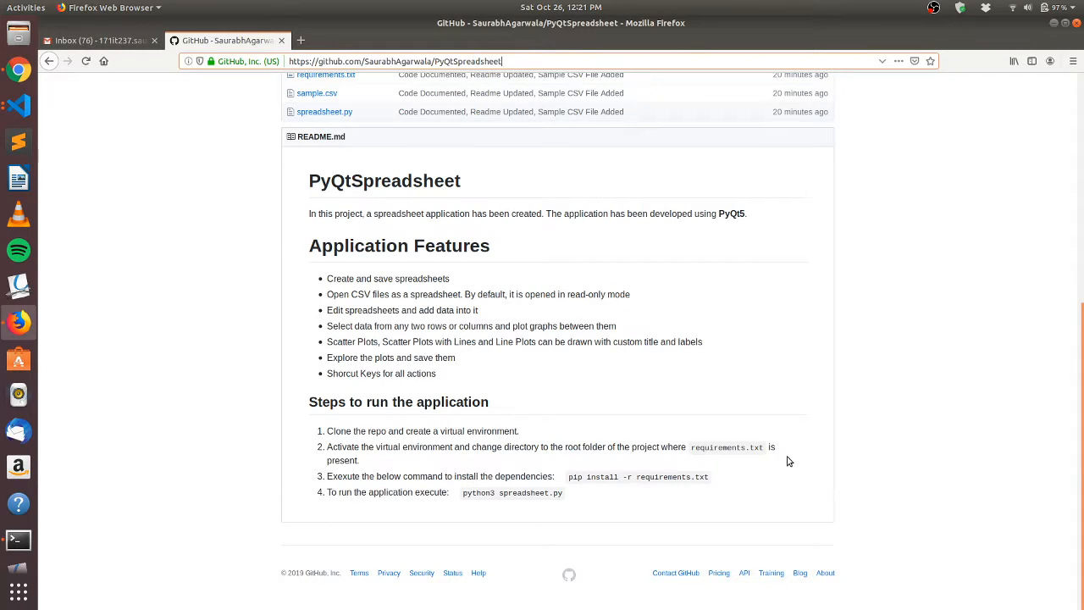
Switch to the Terminal window and launch the application with python3 spreadsheet.py
key(alt+Tab)
key(Tab)
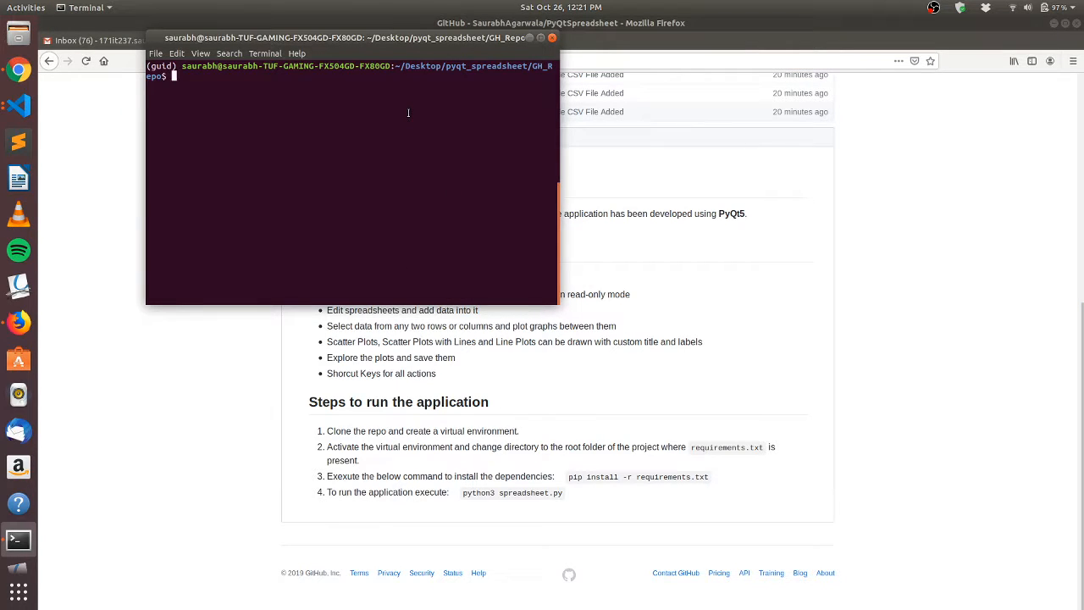
text(python3 spr)
key(Tab)
key(Return)
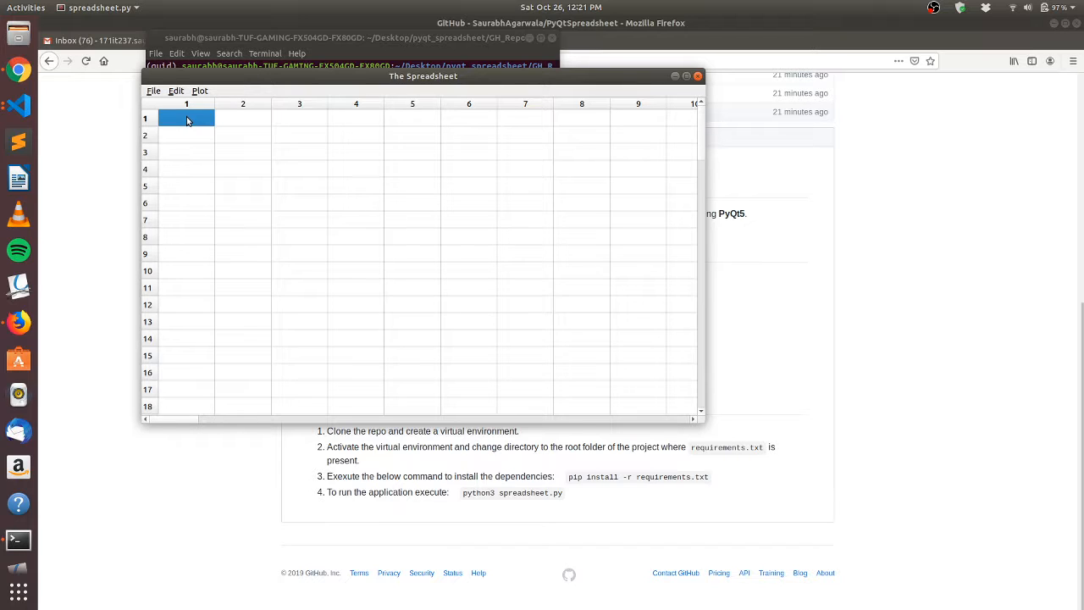
Fill the first three columns with 1, 5, 6 in row 1 and 25, 12, 31 in row 2
text(1)
key(Tab)
click(195, 139)
text(25)
key(Tab)
text(31)
click(229, 140)
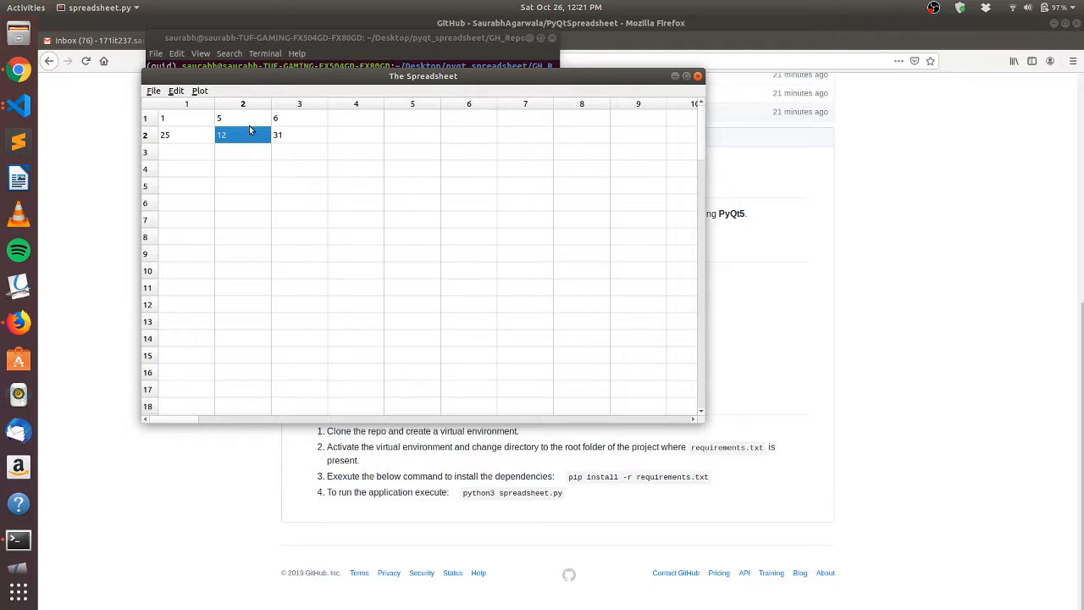
click(154, 95)
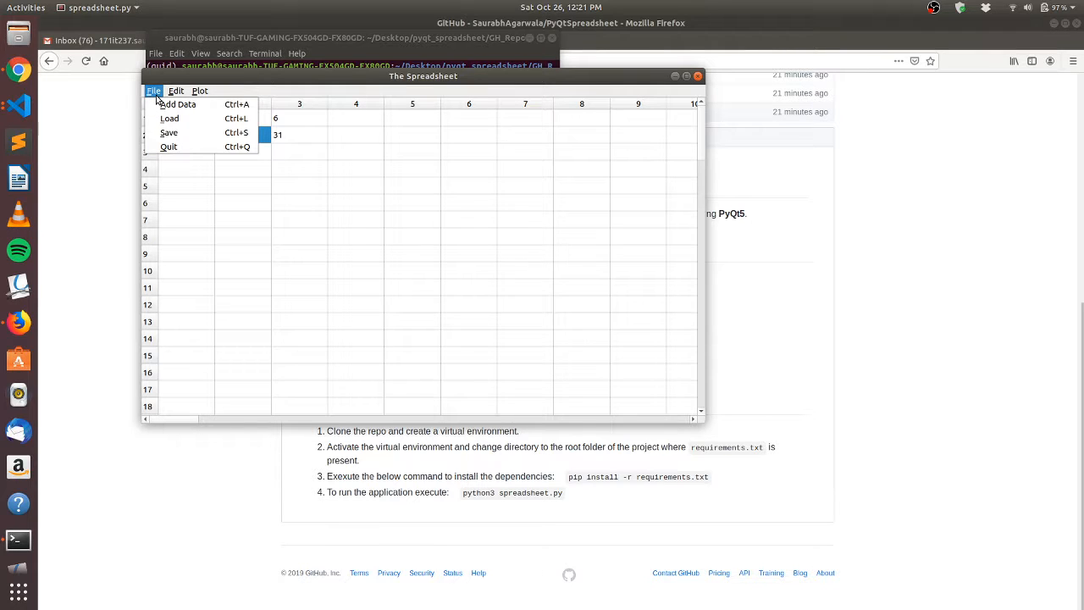
click(177, 93)
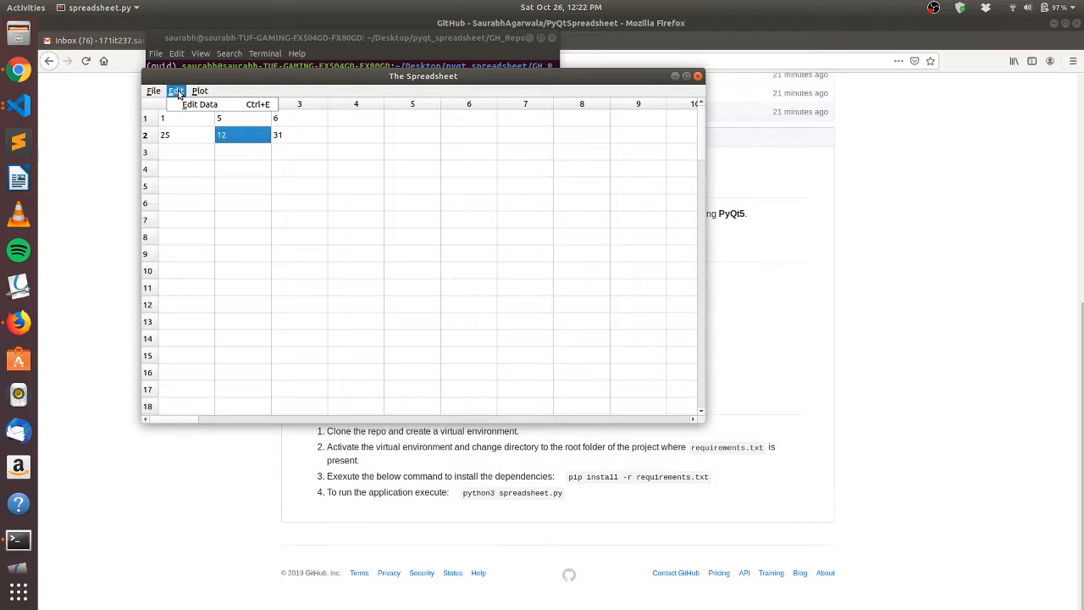
mouse_move(200, 91)
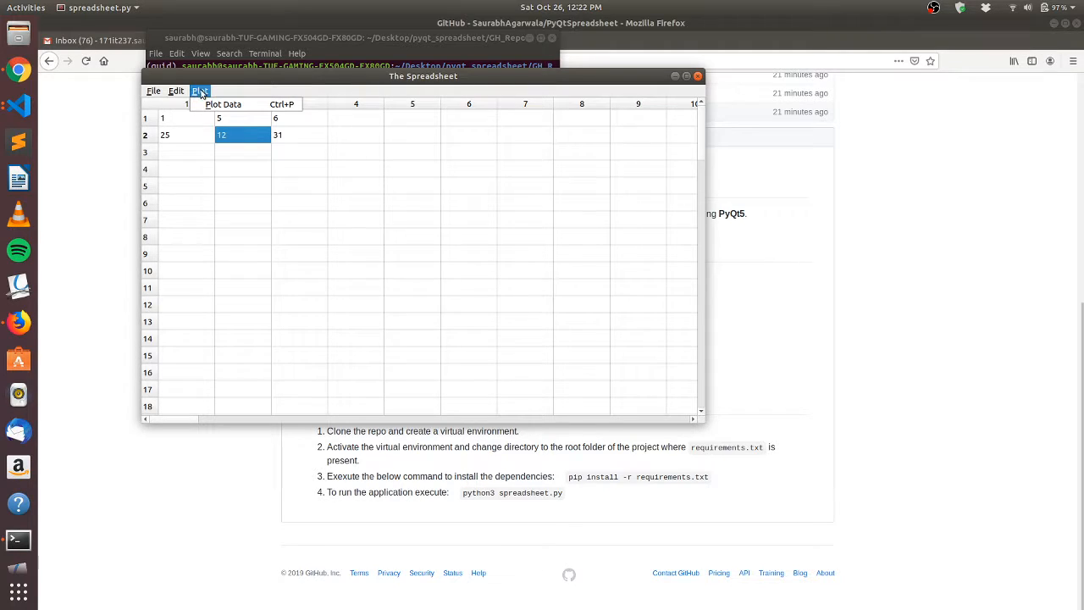
click(181, 163)
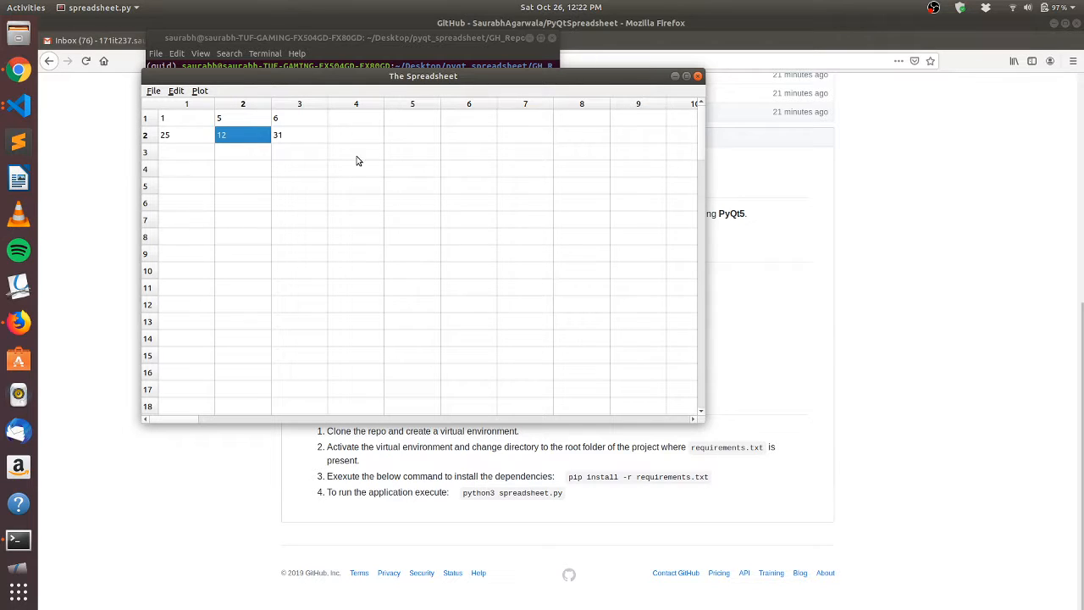
Add new data at row number 2 with the comma-separated values 9,8,7
click(158, 92)
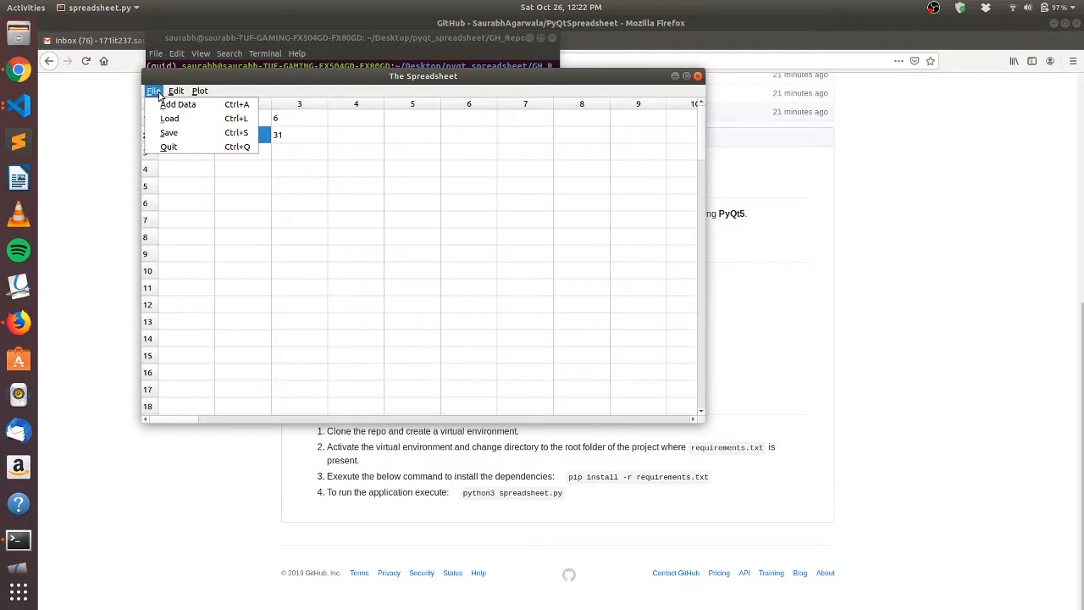
click(177, 104)
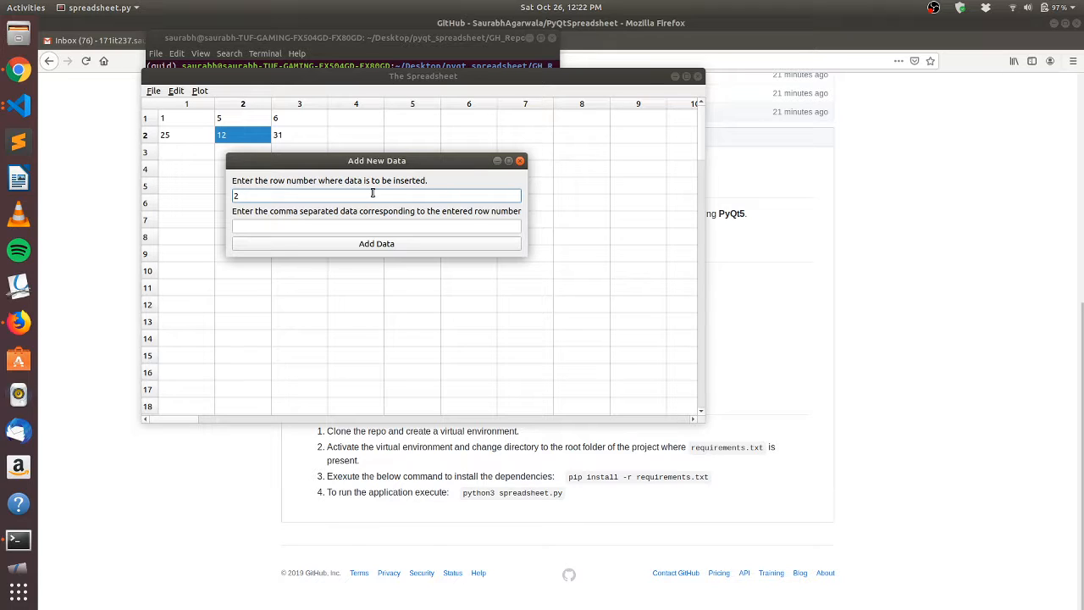
key(Tab)
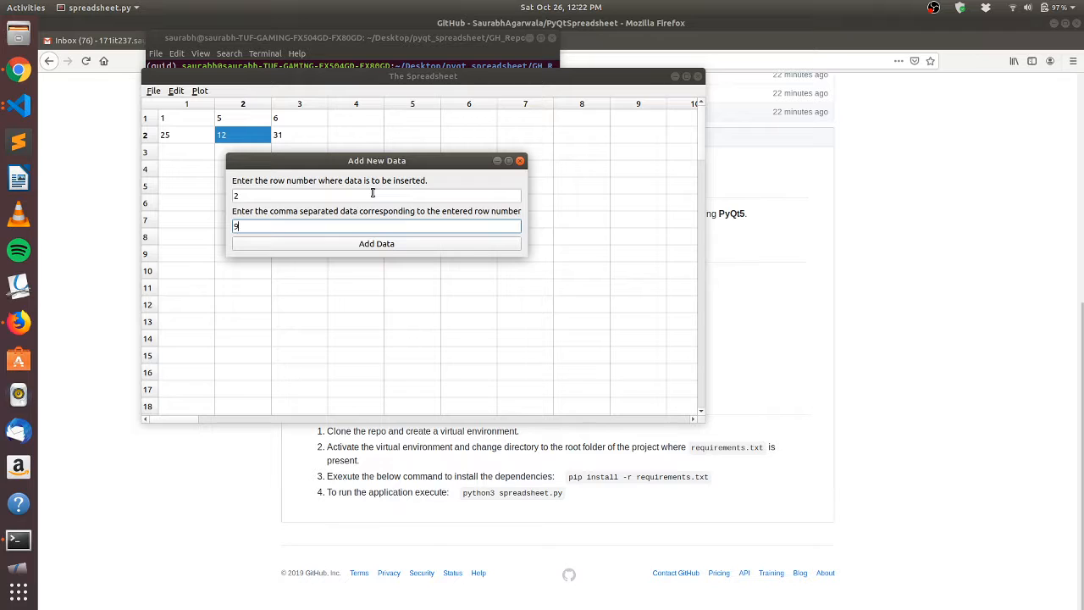
text(9,8,7)
click(368, 244)
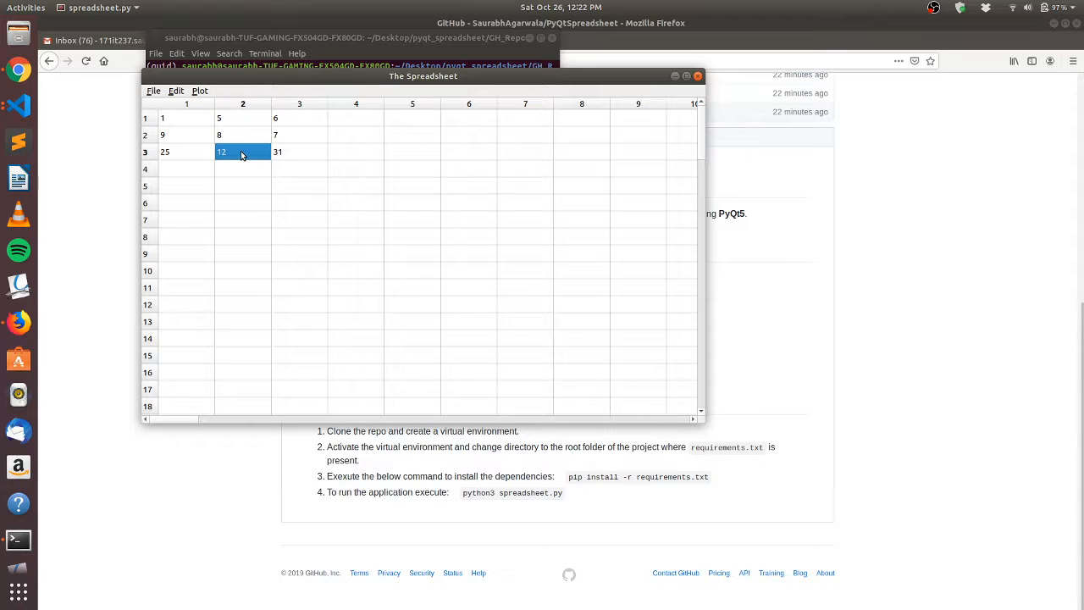
click(201, 153)
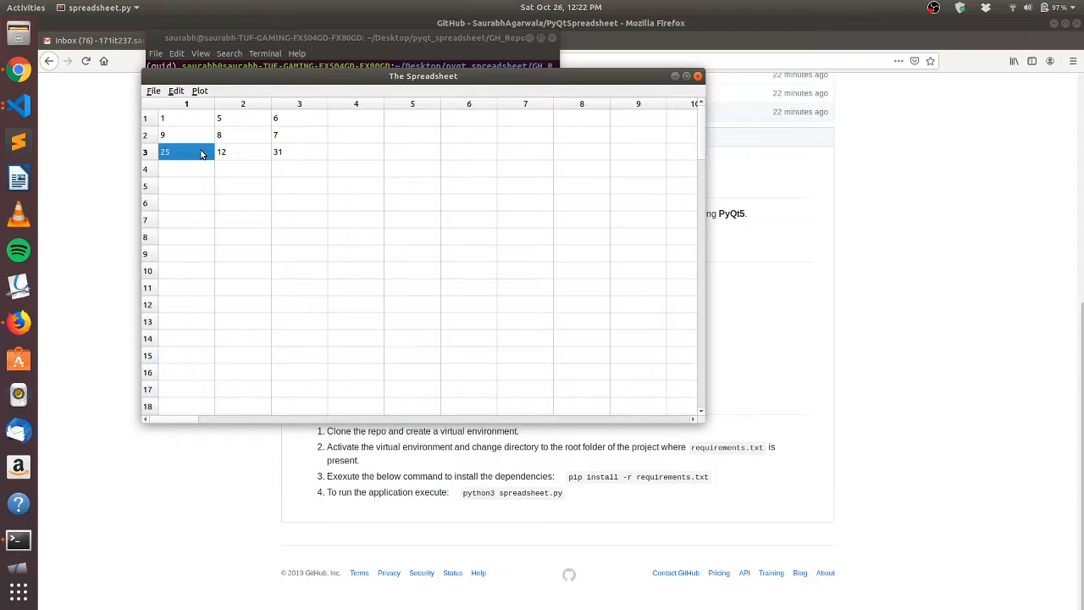
click(243, 168)
click(200, 142)
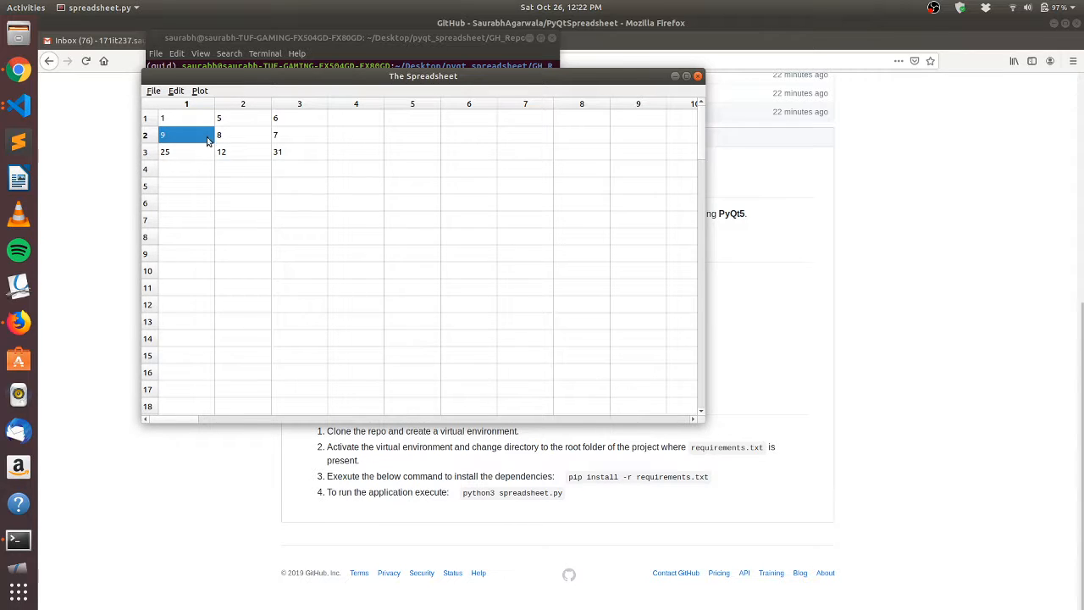
Enable data editing and set the cell in row 2, column 2 to 79
click(176, 91)
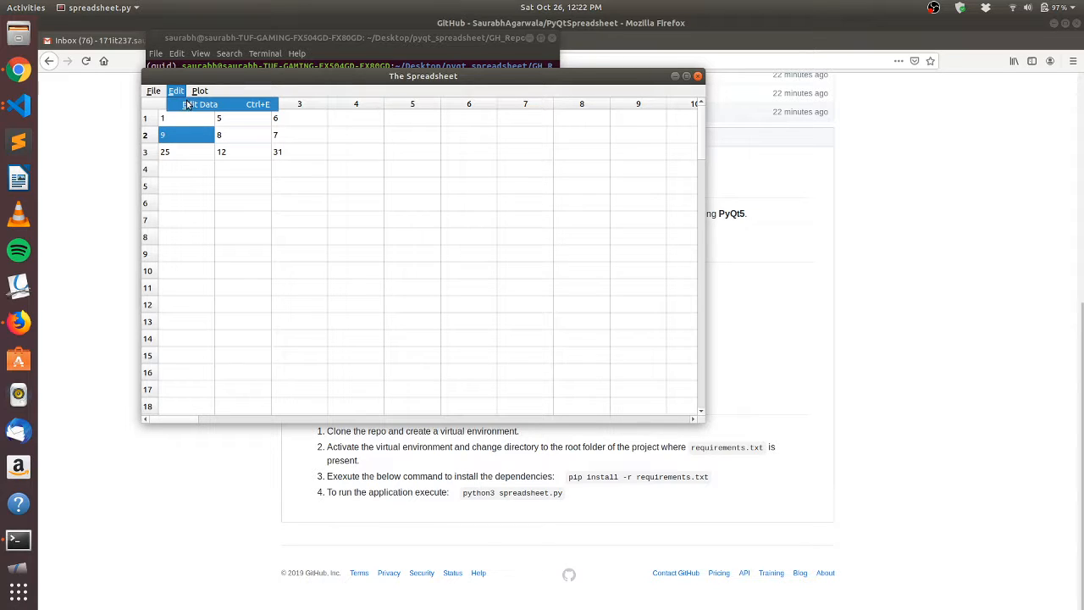
click(188, 105)
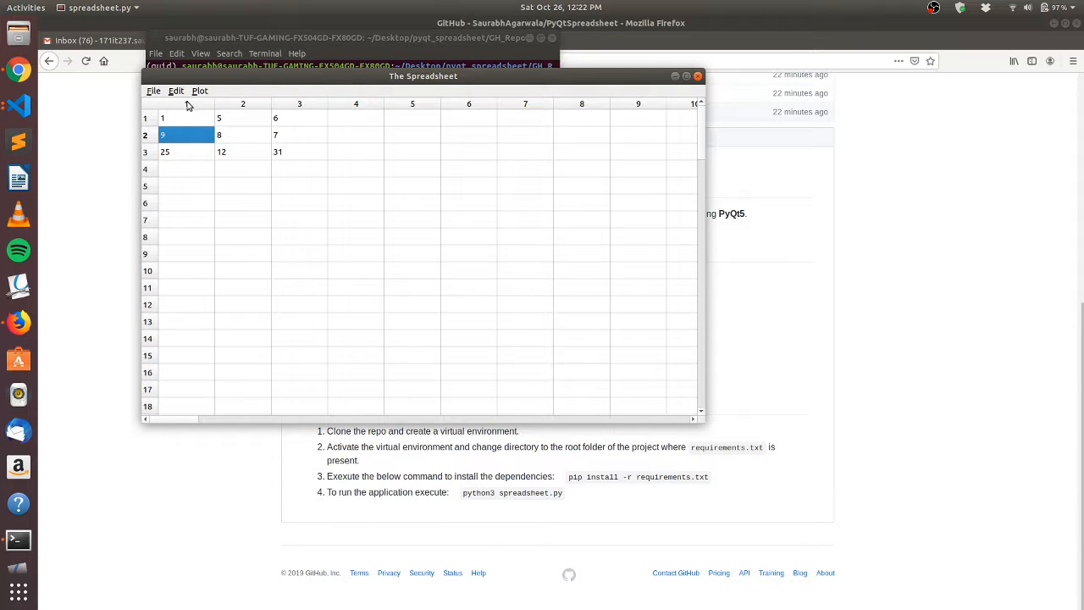
click(238, 138)
double_click(238, 138)
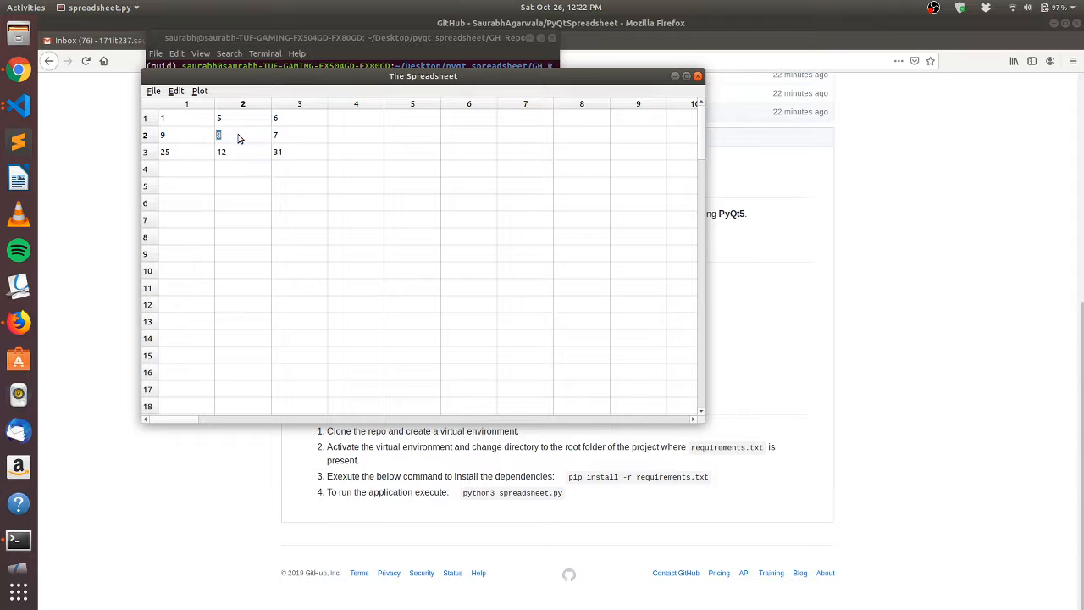
text(79)
key(Return)
key(Down)
key(Down)
key(Up)
key(Left)
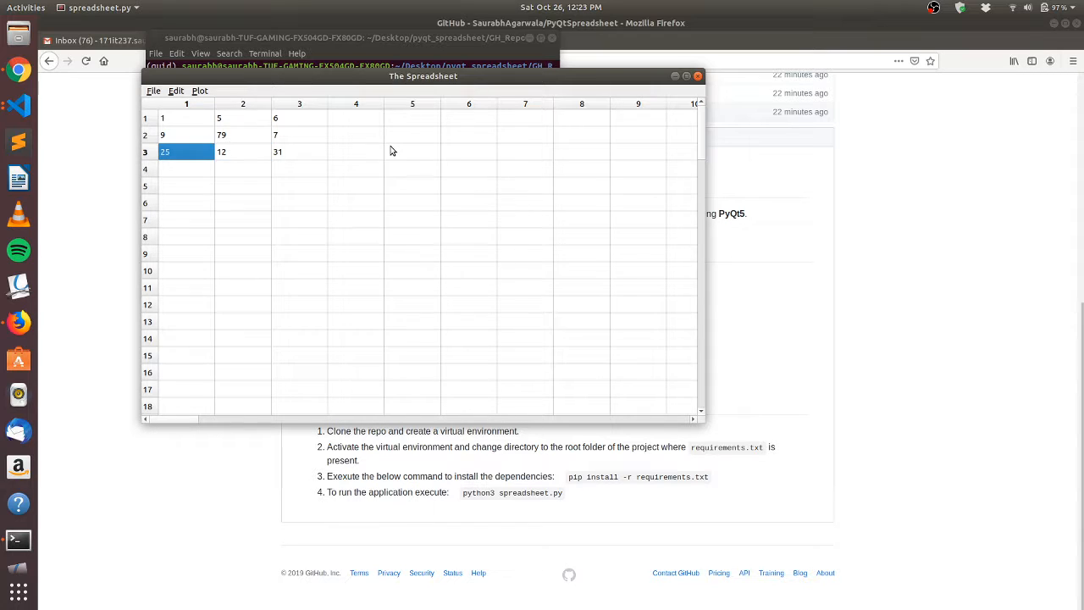
key(Up)
key(Up)
key(Right)
key(Right)
key(Down)
key(Down)
key(Left)
key(Left)
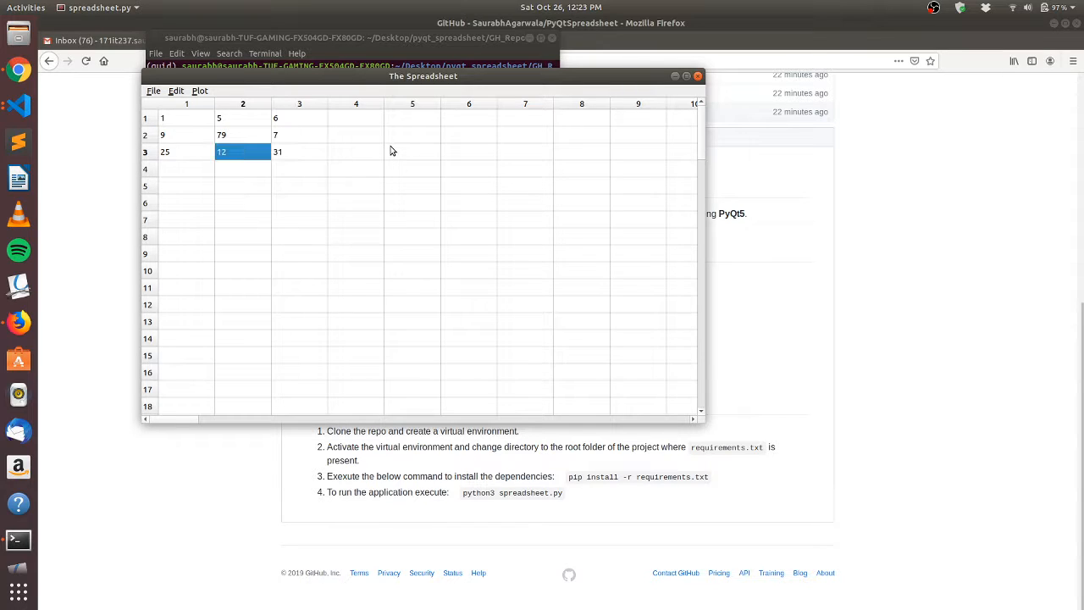
Save the spreadsheet as sample.csv in the home folder
click(149, 91)
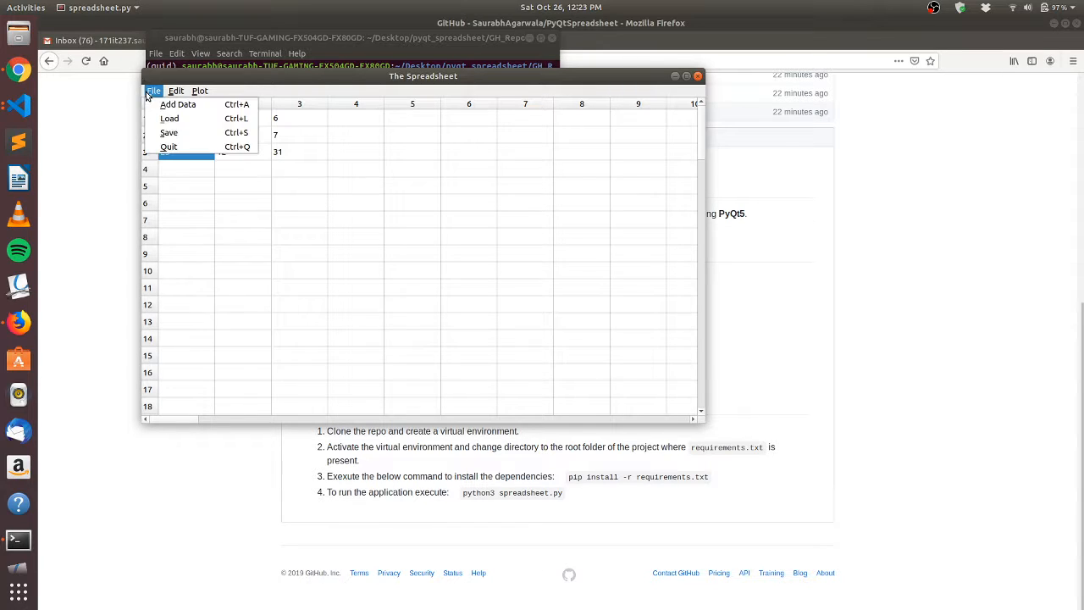
click(199, 133)
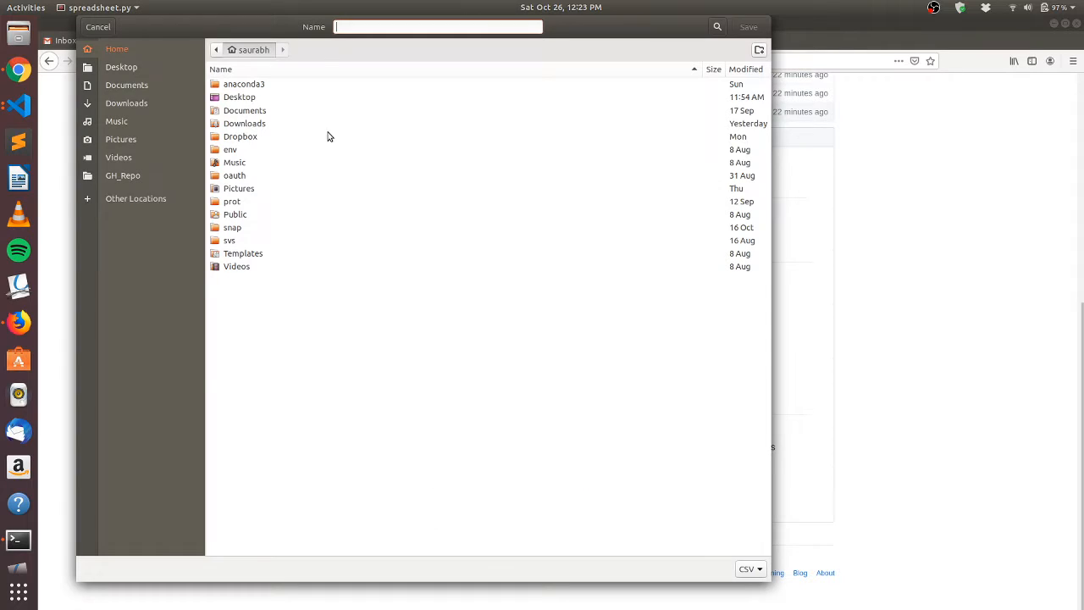
click(435, 27)
text(sample.csv)
click(750, 27)
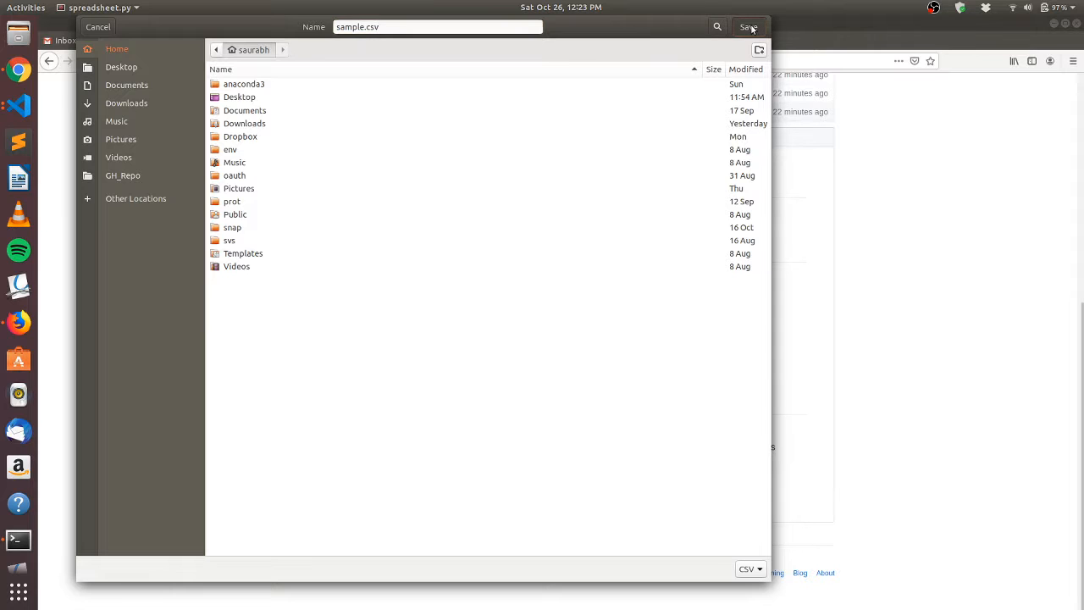
click(438, 205)
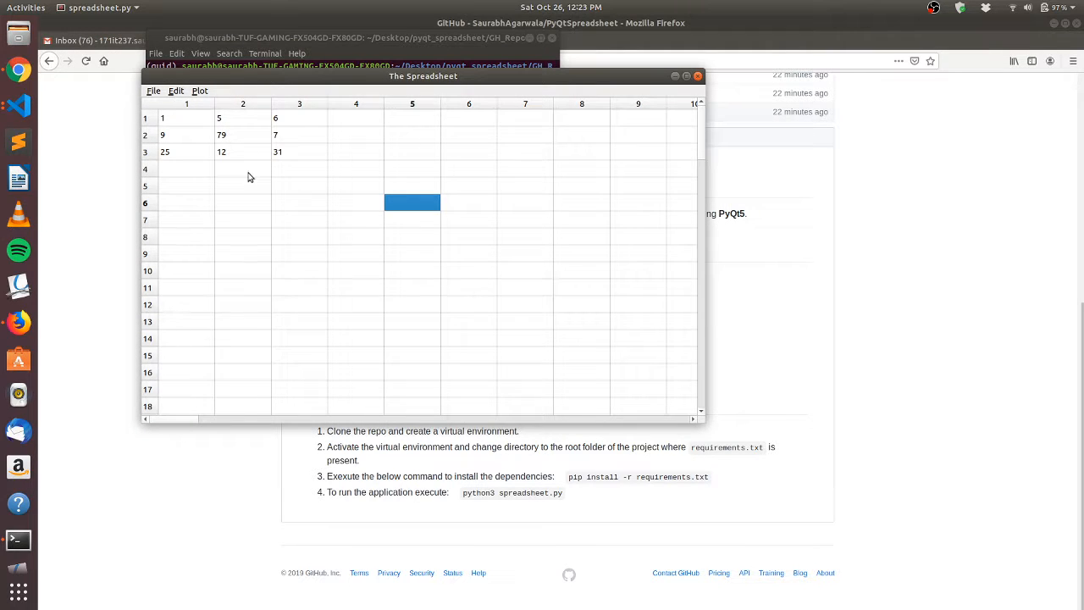
Quit the spreadsheet application and relaunch spreadsheet.py from a cleared terminal
click(149, 95)
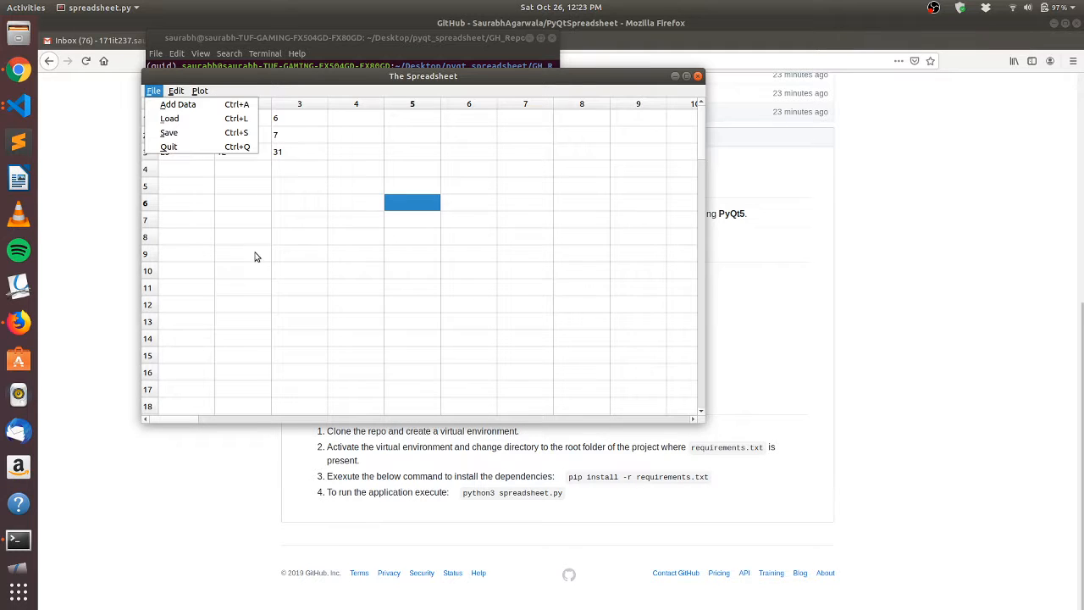
click(256, 256)
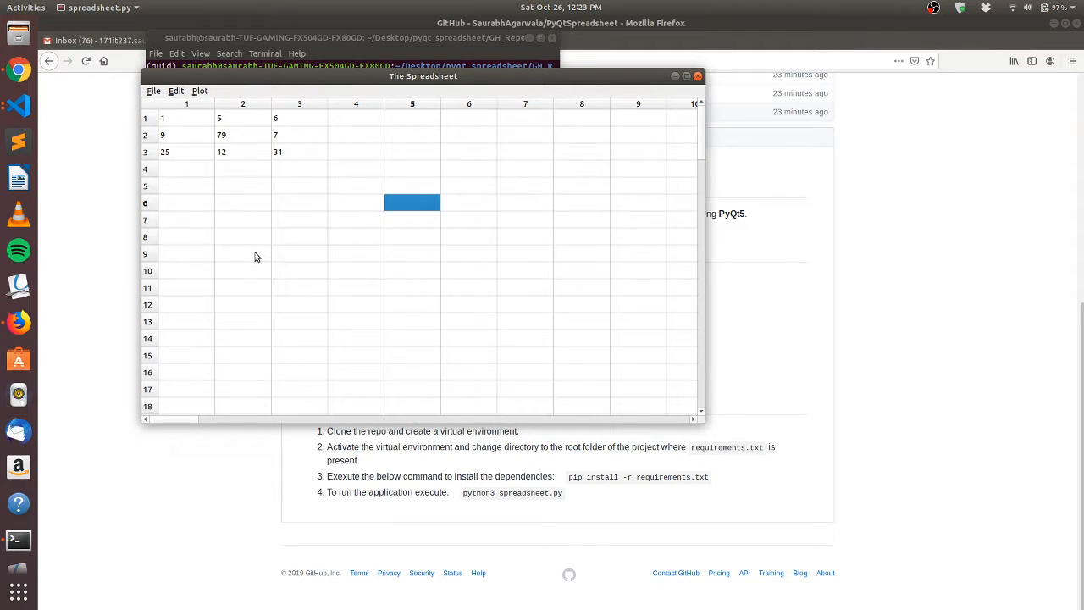
key(ctrl+q)
text(clear)
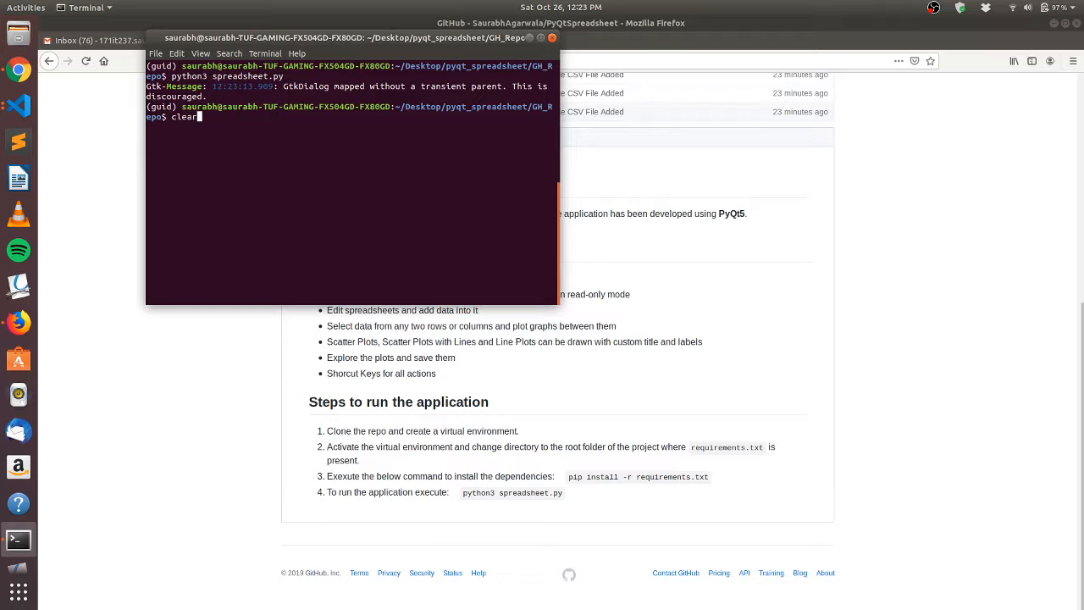
key(Up)
key(Return)
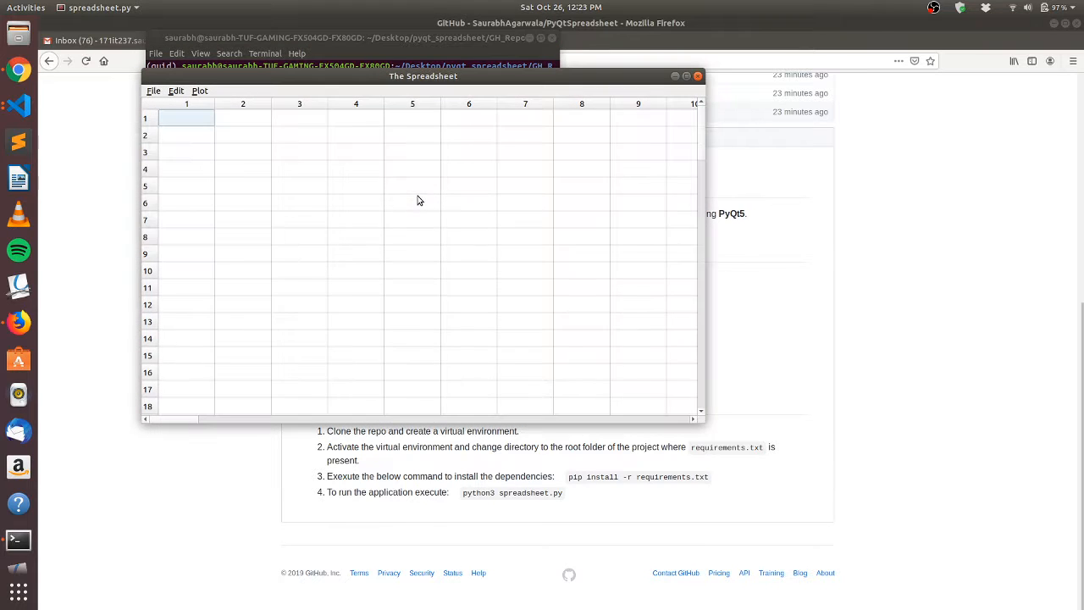
Load sample.csv from the home folder into the empty spreadsheet
click(154, 91)
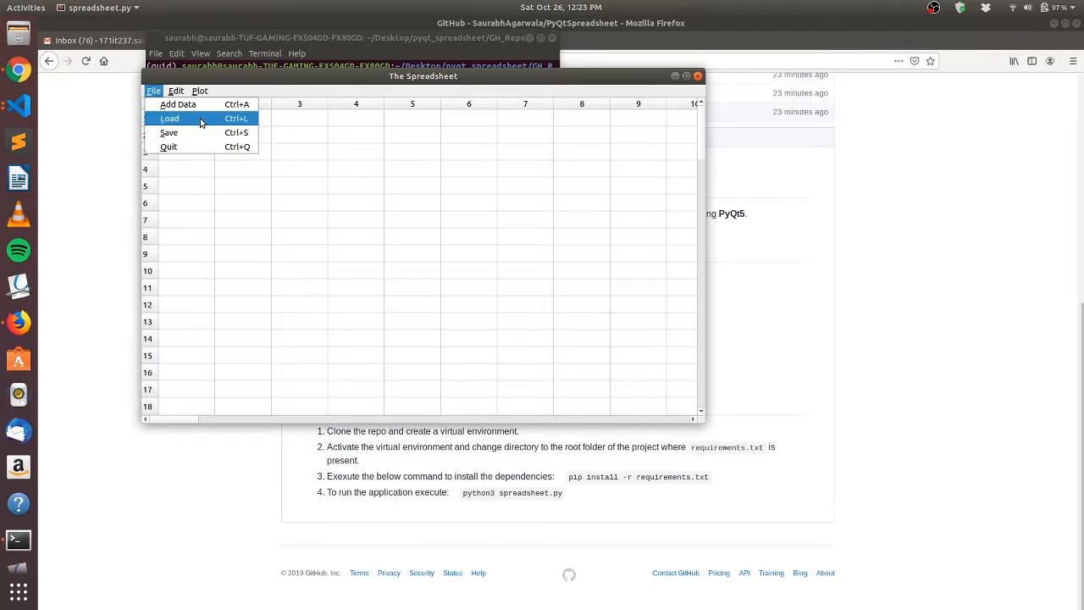
click(201, 123)
click(267, 280)
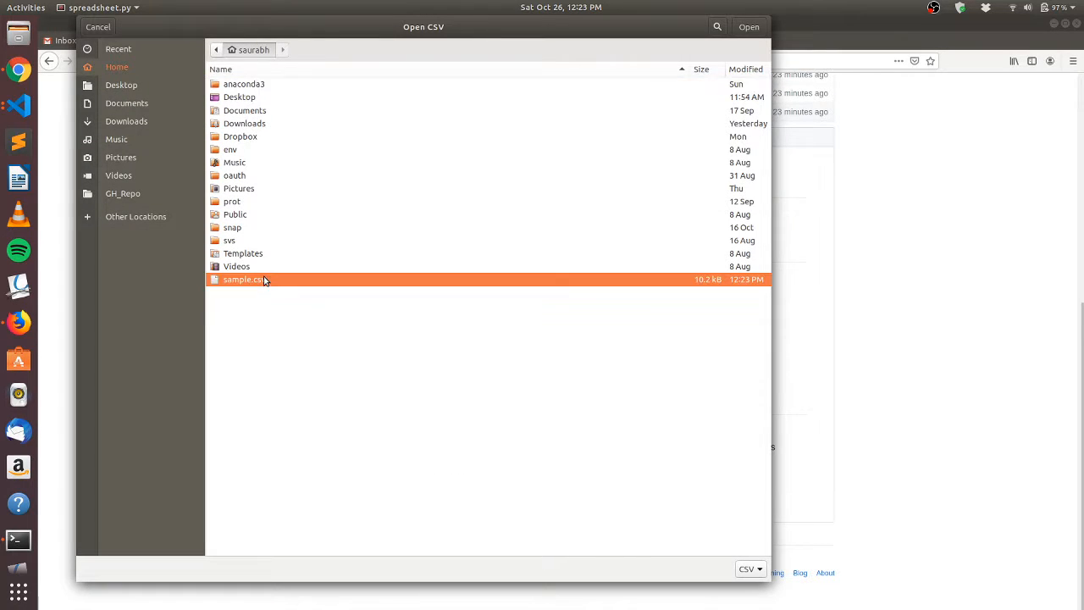
click(748, 26)
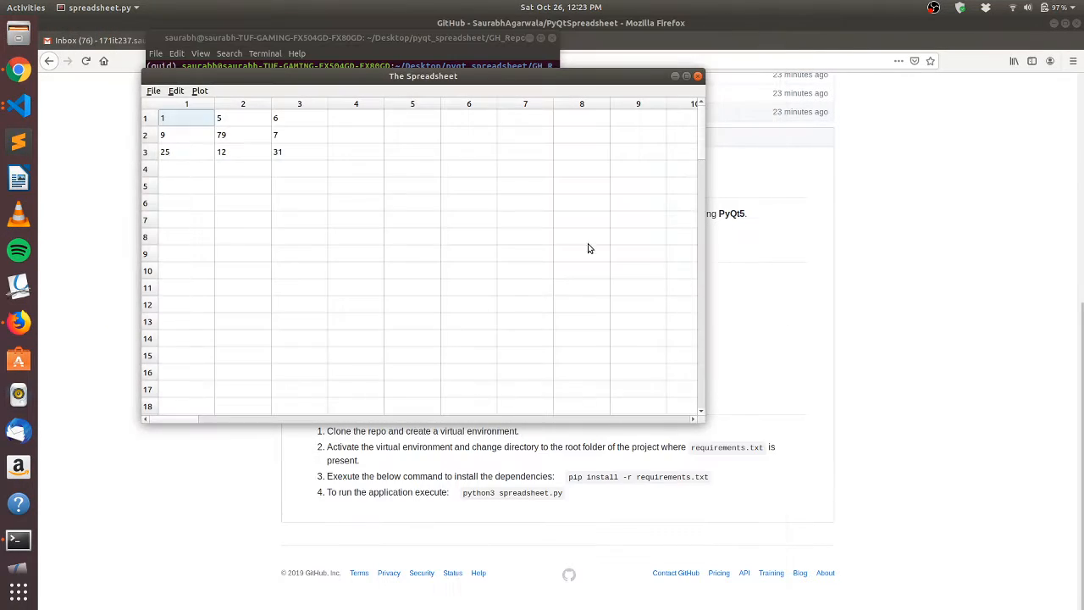
Enable data editing for the loaded file and enter 25 in row 4, column 2
click(245, 138)
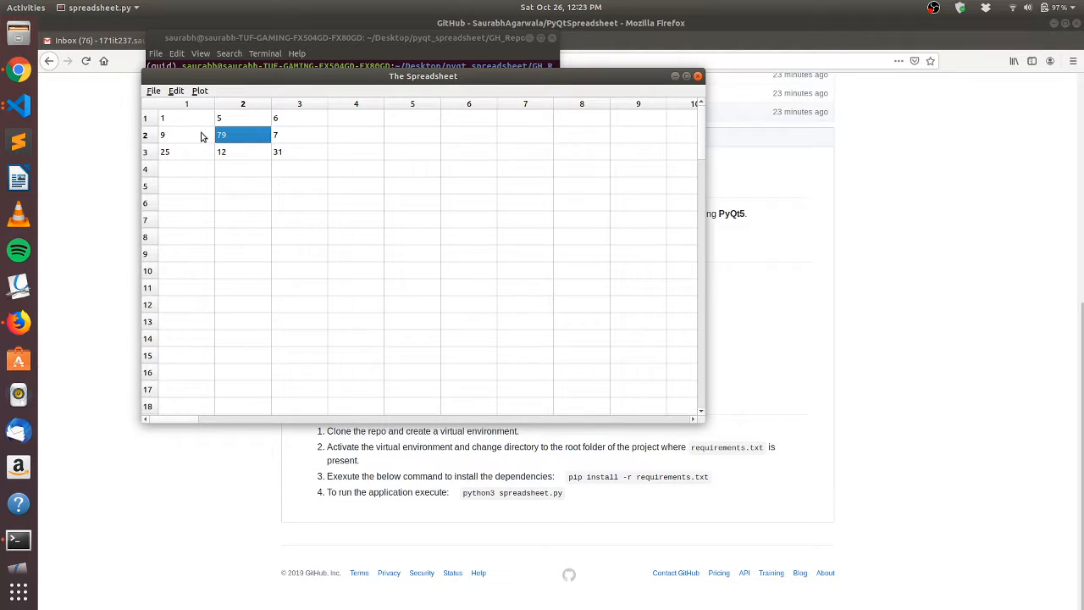
click(204, 137)
click(255, 174)
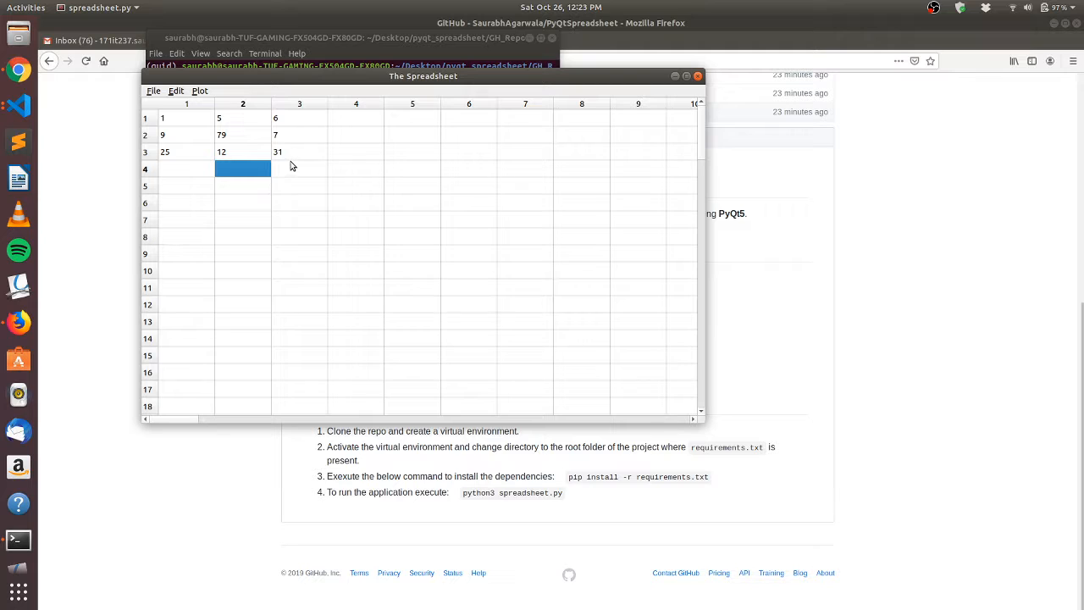
click(179, 92)
click(195, 104)
double_click(248, 172)
text(25)
click(292, 187)
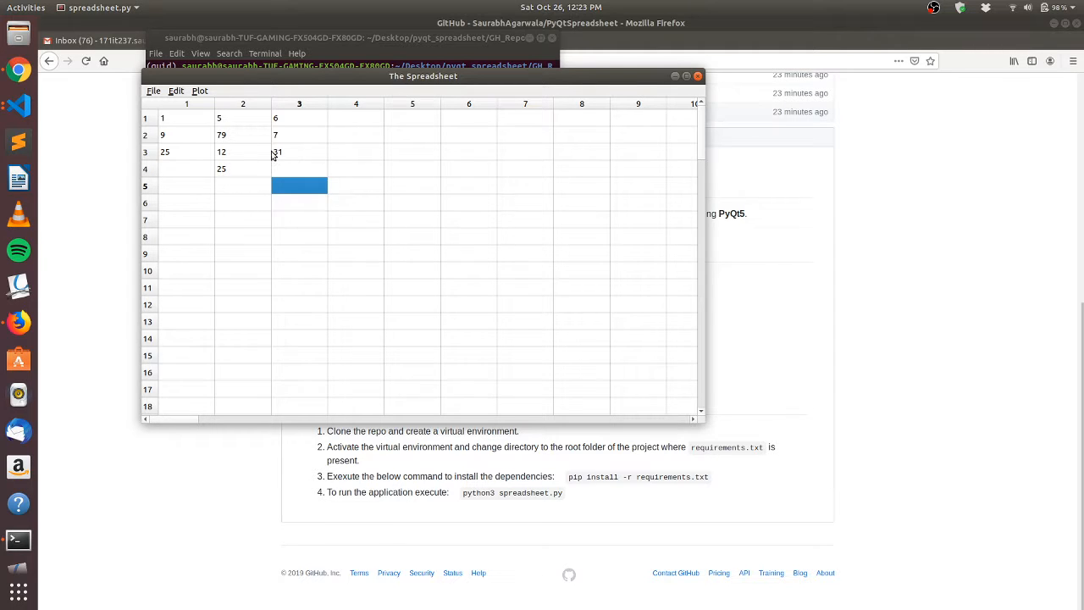
click(153, 90)
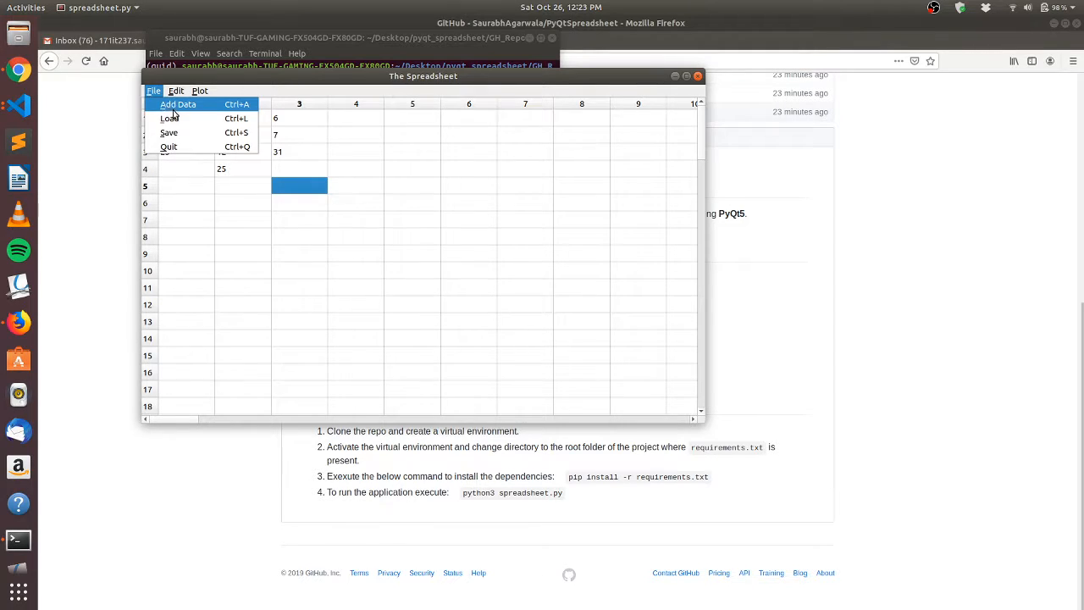
mouse_move(176, 91)
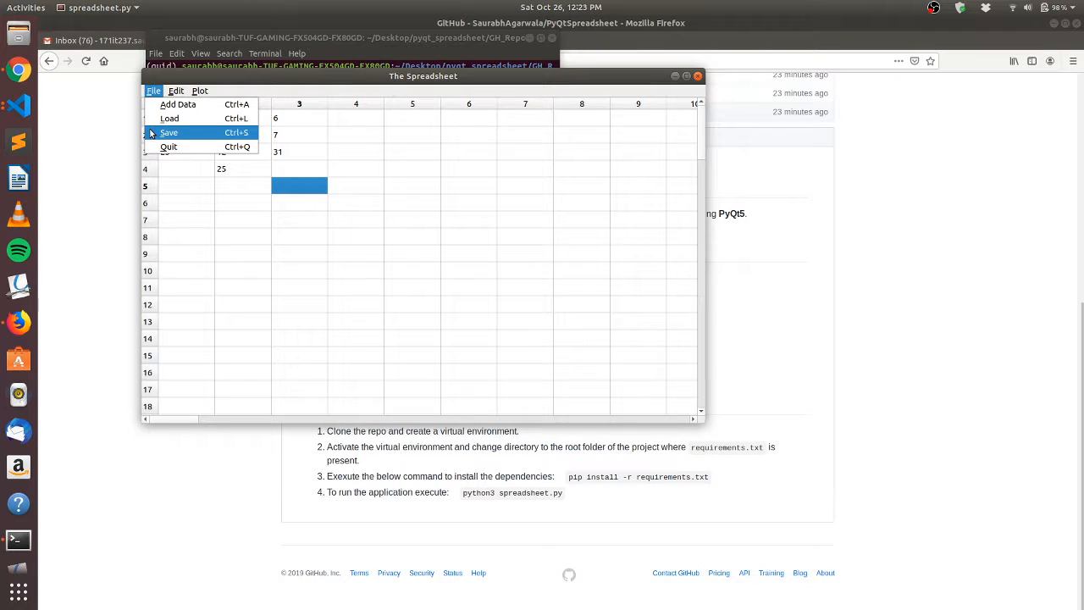
click(235, 179)
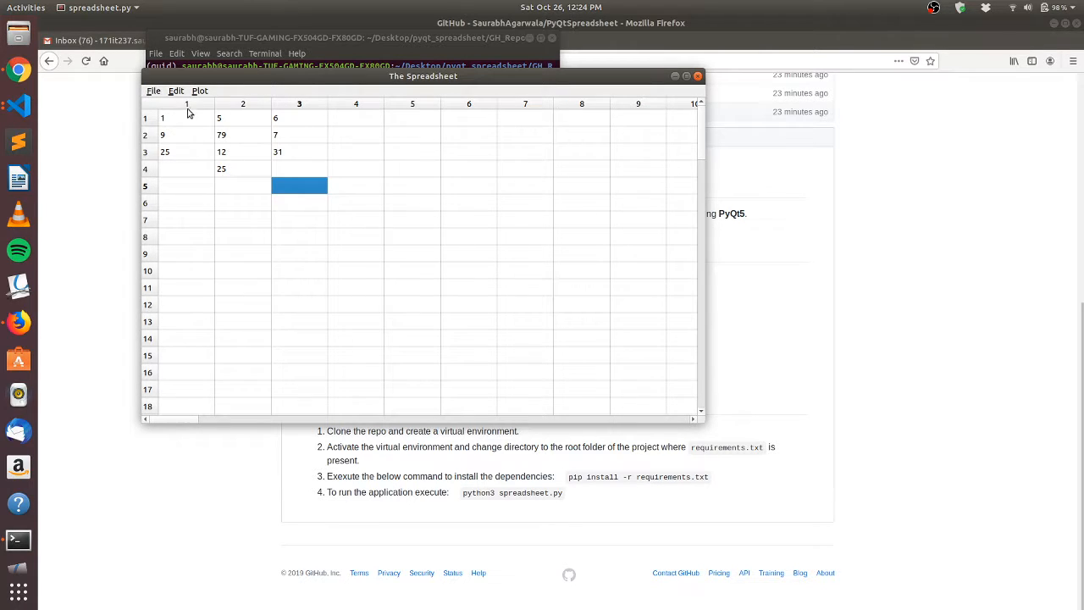
click(177, 92)
click(192, 168)
click(201, 90)
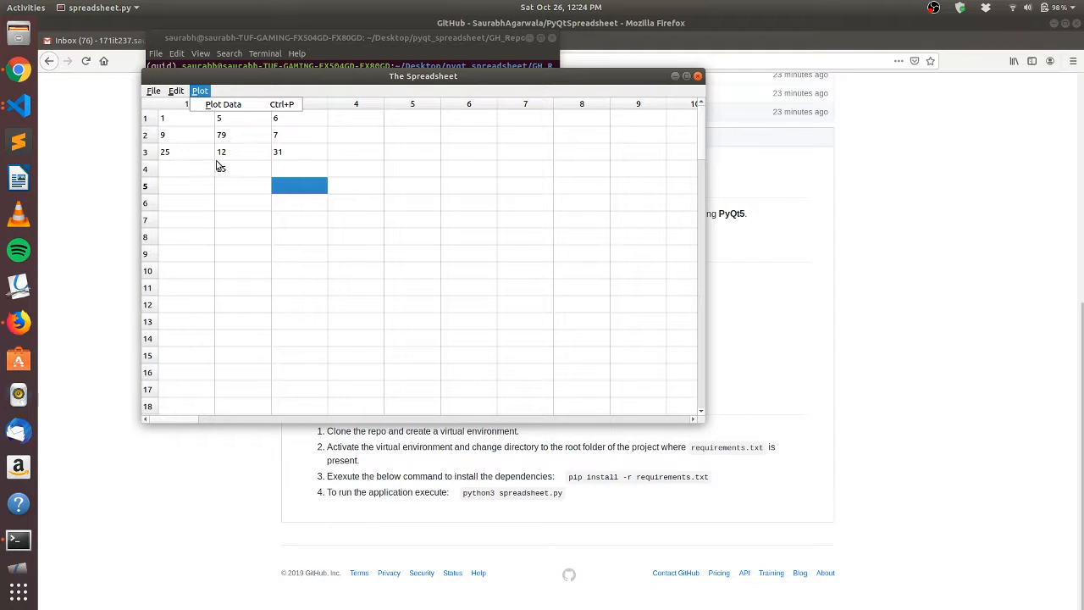
click(322, 145)
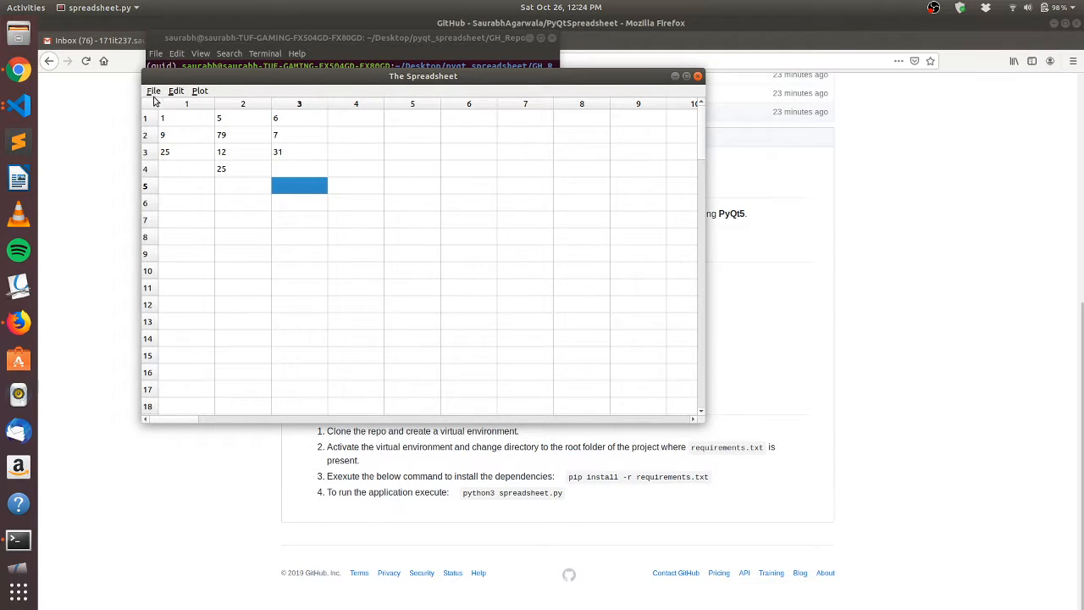
Load sample.csv from the Desktop/pyqt_spreadsheet/GH_Repo folder and maximize the spreadsheet window
click(153, 92)
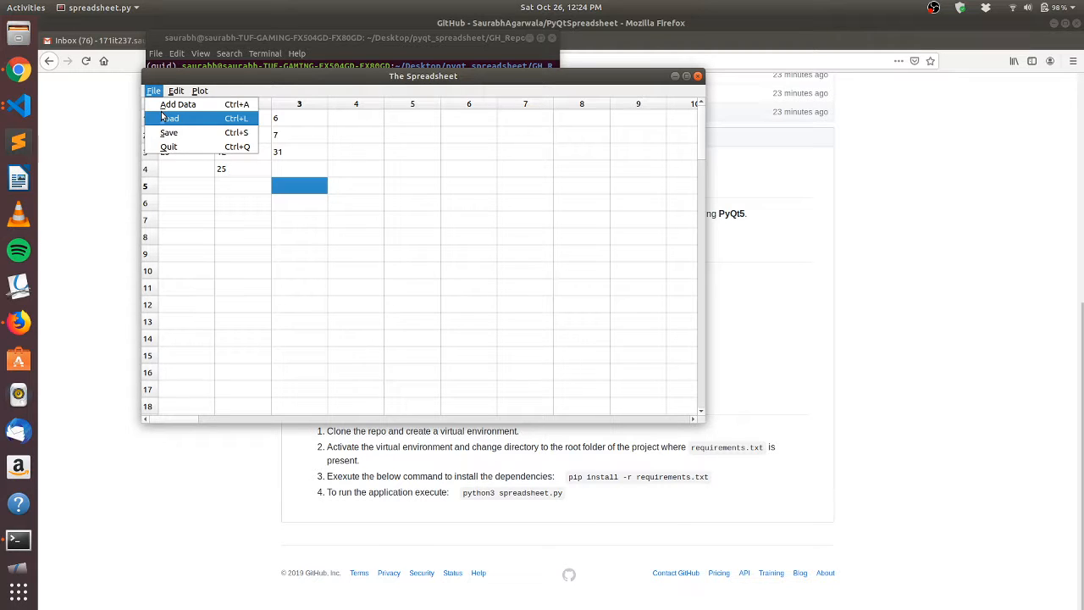
click(164, 118)
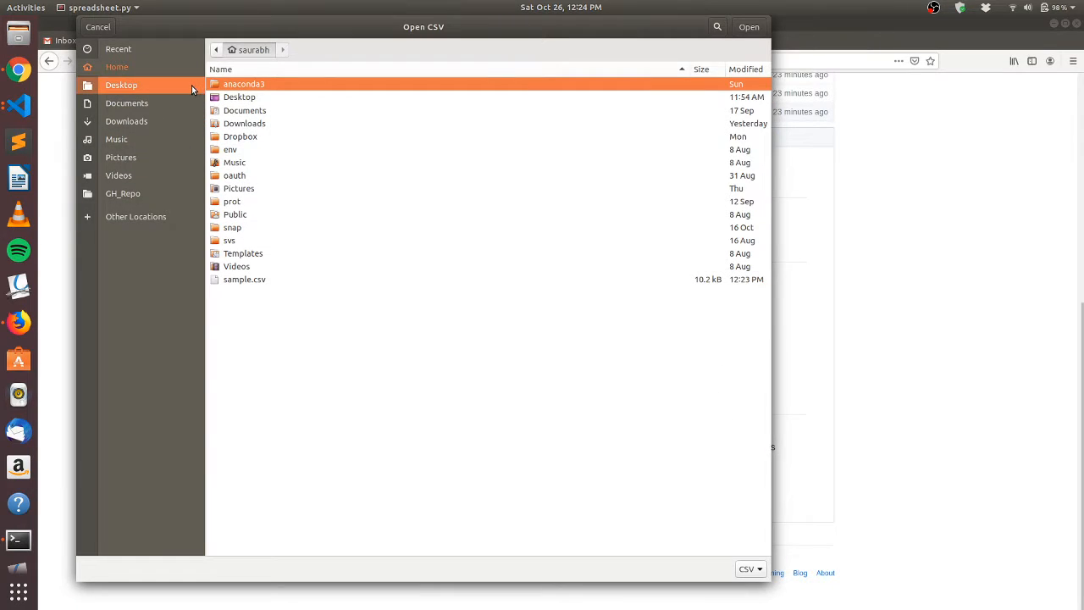
click(121, 85)
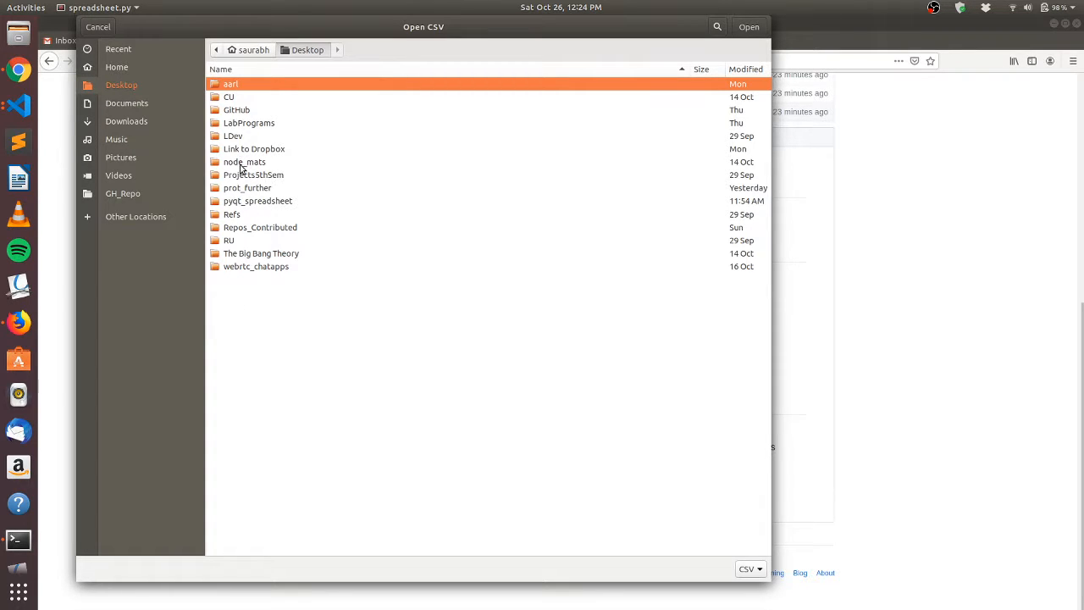
double_click(245, 203)
double_click(260, 88)
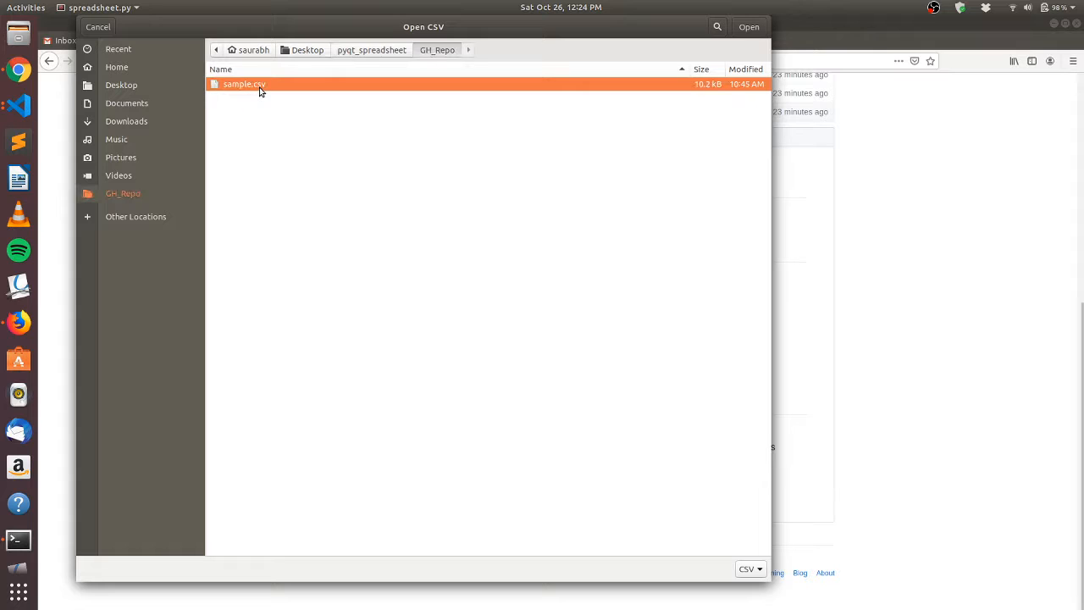
click(750, 27)
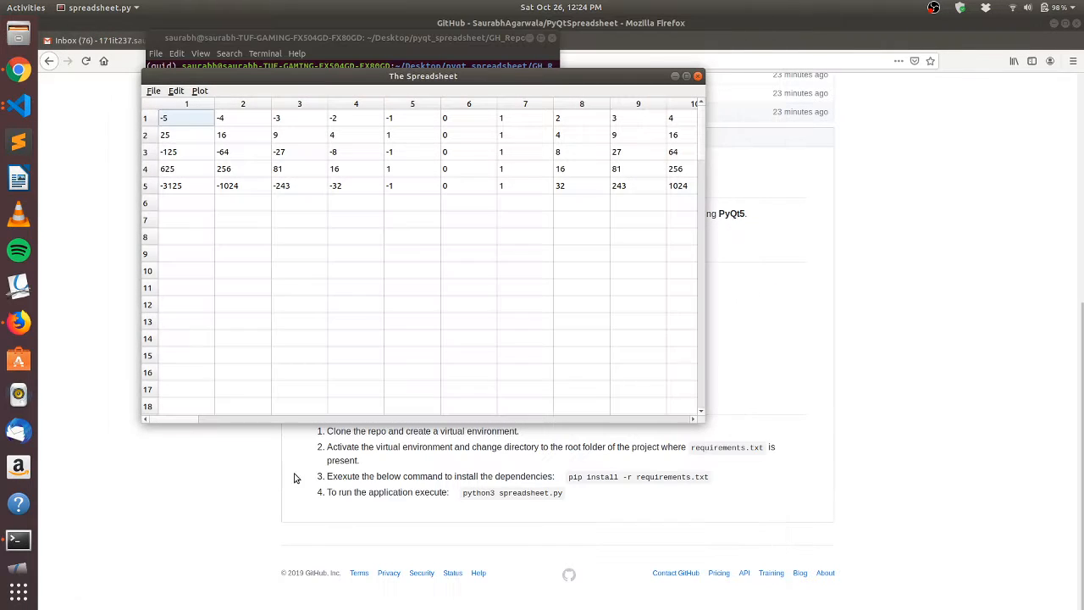
click(686, 76)
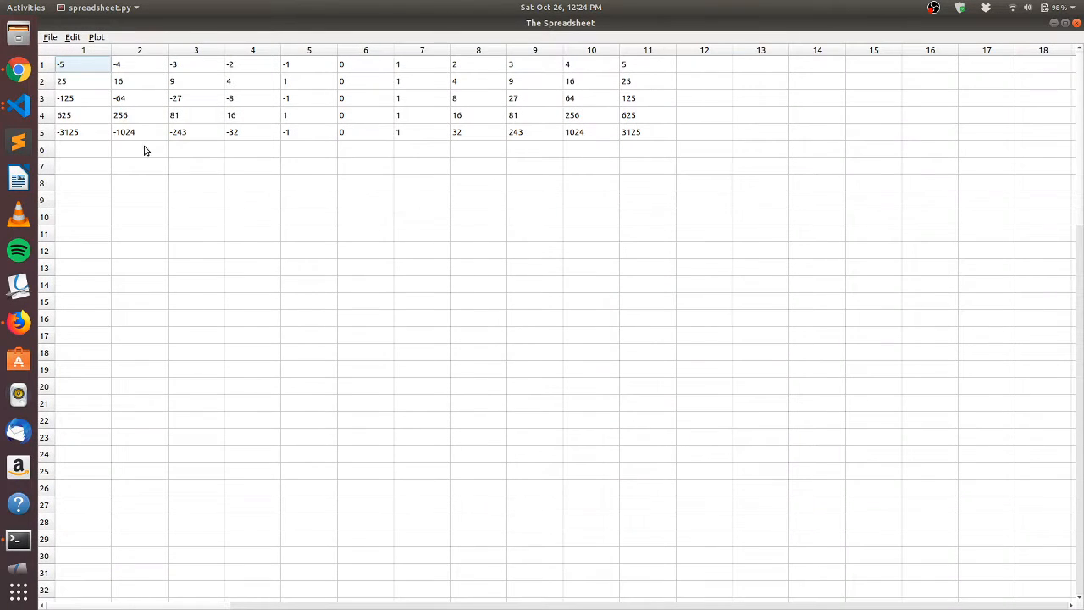
Examine the loaded data cell by cell, comparing the base values in row 1 with their powers in the rows below
click(96, 71)
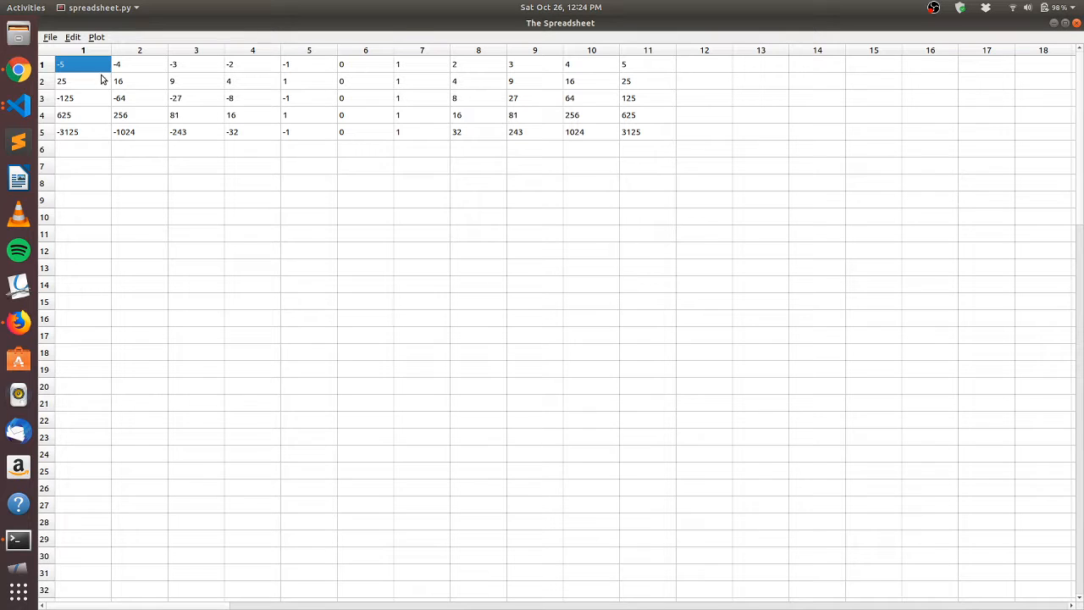
key(Right)
key(Right)
key(Right)
key(Right)
key(Right)
key(Right)
key(Right)
key(Right)
key(Right)
key(Right)
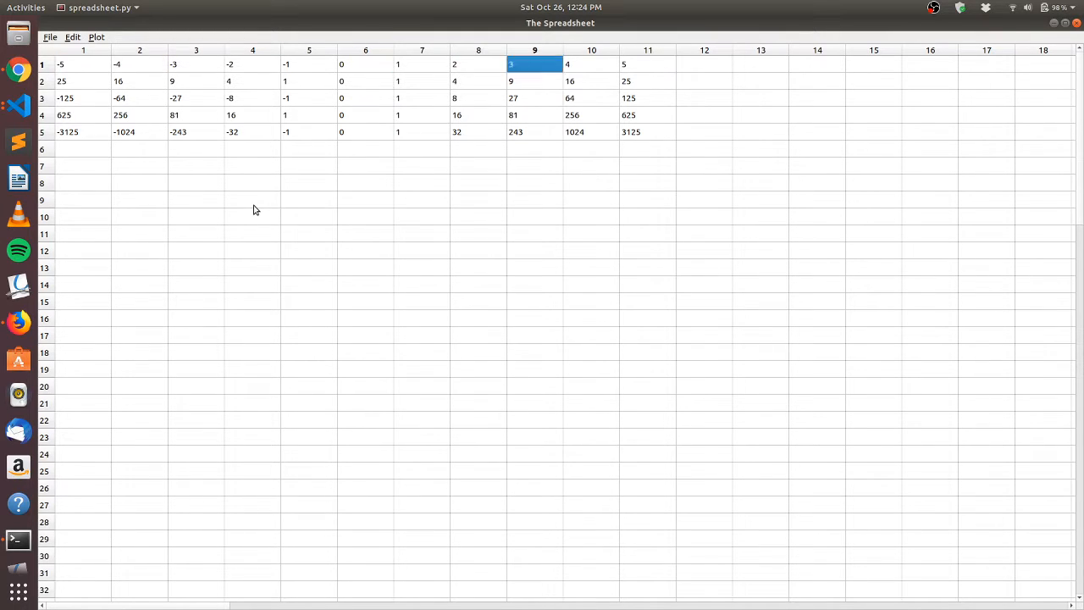
key(Left)
key(Down)
key(Left)
key(Left)
key(Left)
key(Left)
key(Left)
key(Left)
key(Left)
key(Left)
key(Left)
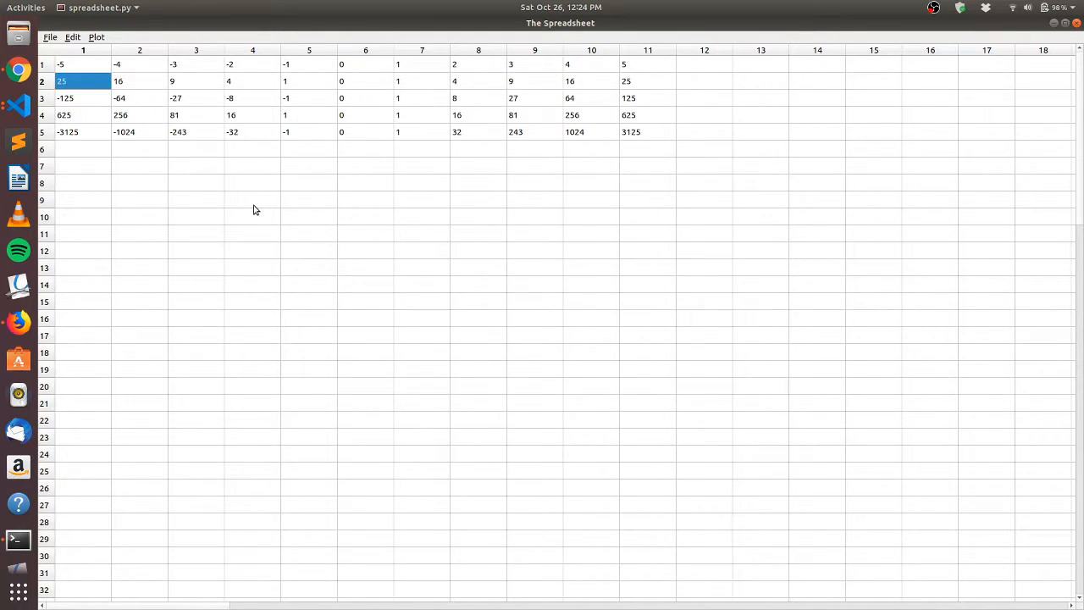
key(Down)
key(Down)
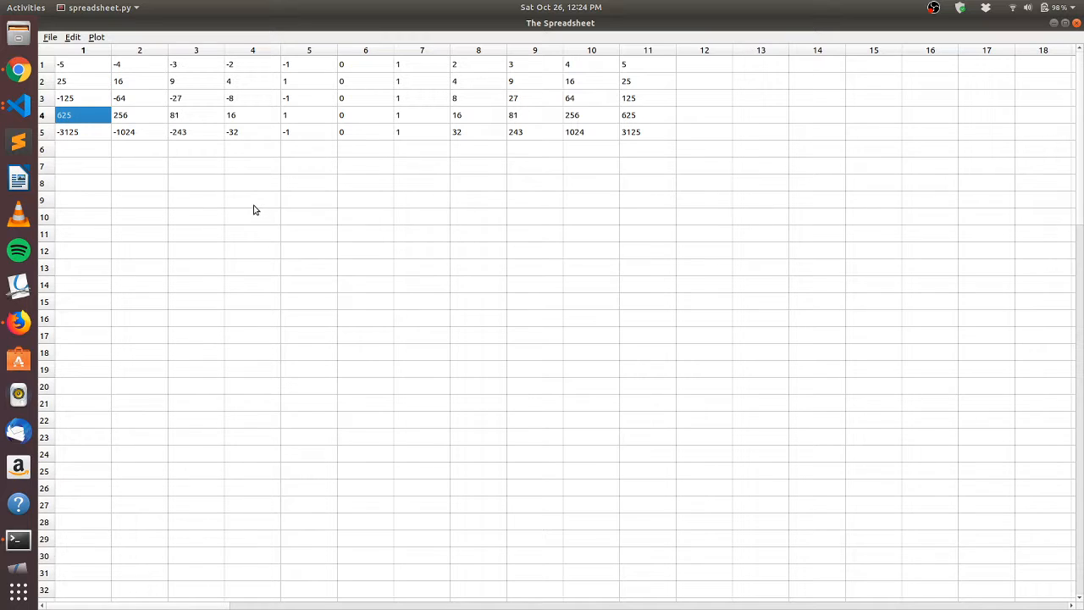
key(Up)
key(Up)
key(Up)
key(Right)
key(Right)
key(Right)
key(Right)
key(Right)
key(Right)
key(Right)
key(Right)
key(Right)
key(Left)
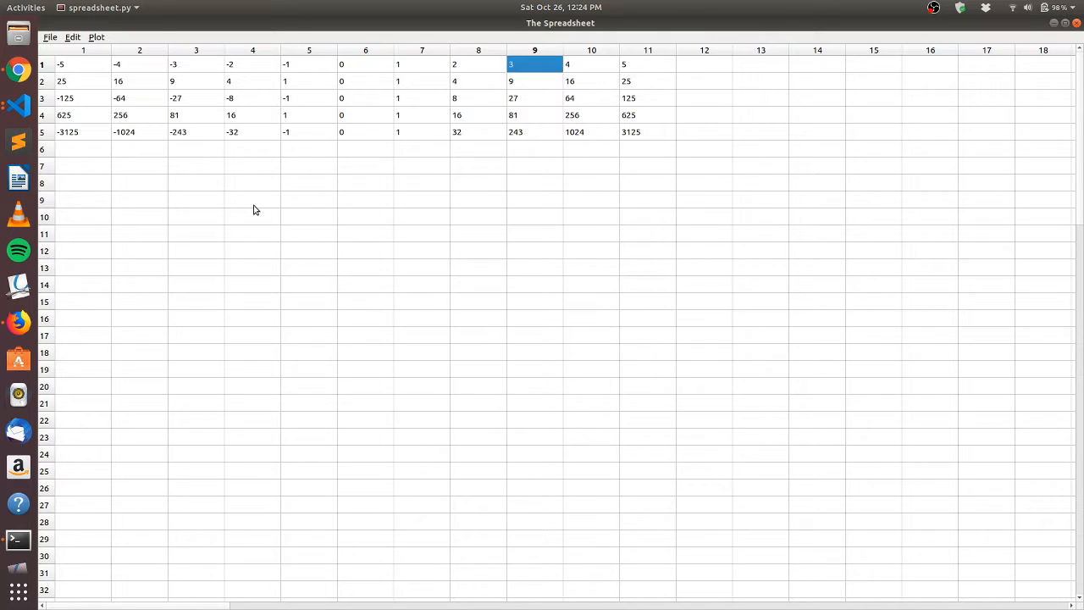
key(Left)
key(Left)
key(Left)
key(Left)
key(Left)
key(Left)
key(Left)
key(Left)
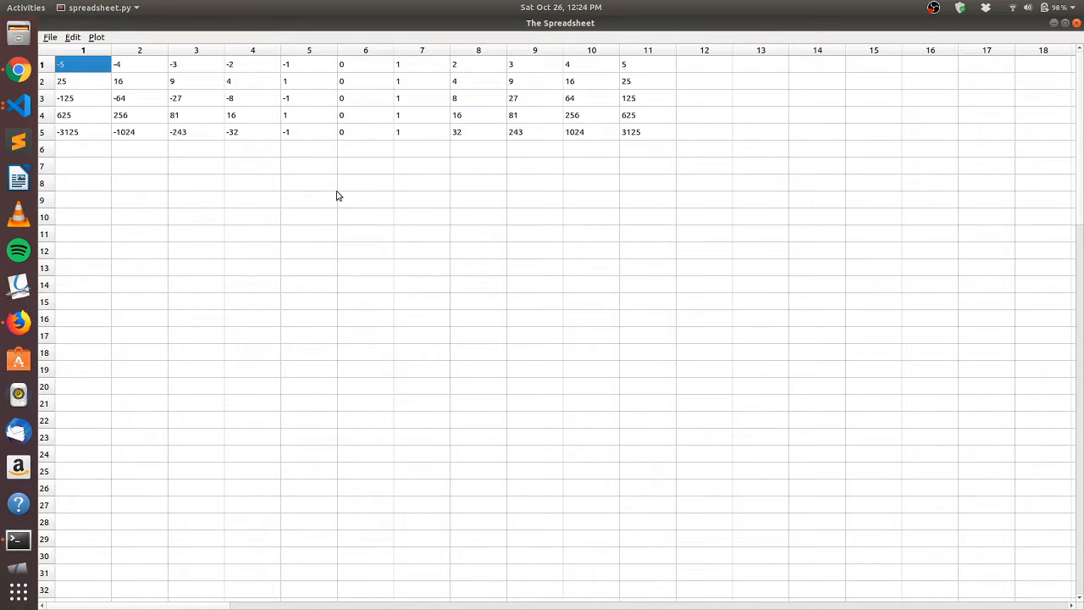
click(257, 217)
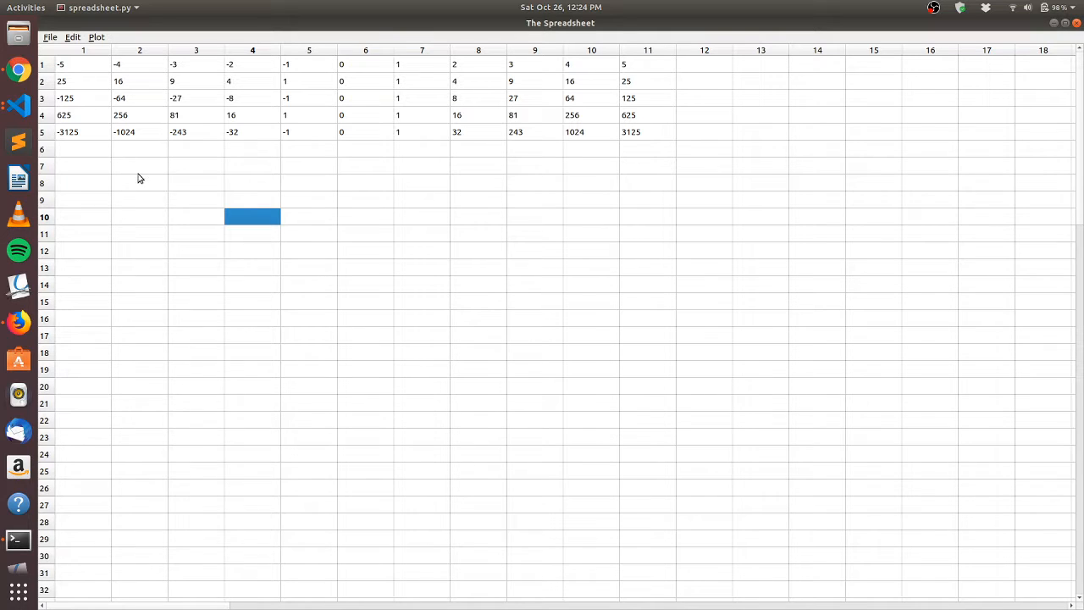
Select rows 1 and 2 together and open the Plot Data dialog for them
click(49, 82)
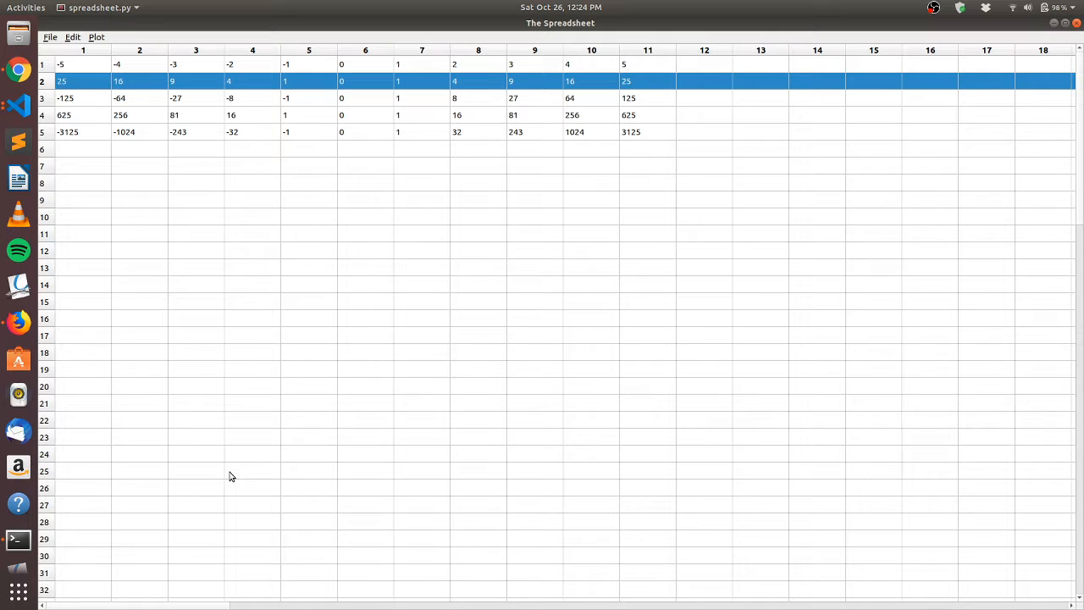
shift+click(47, 66)
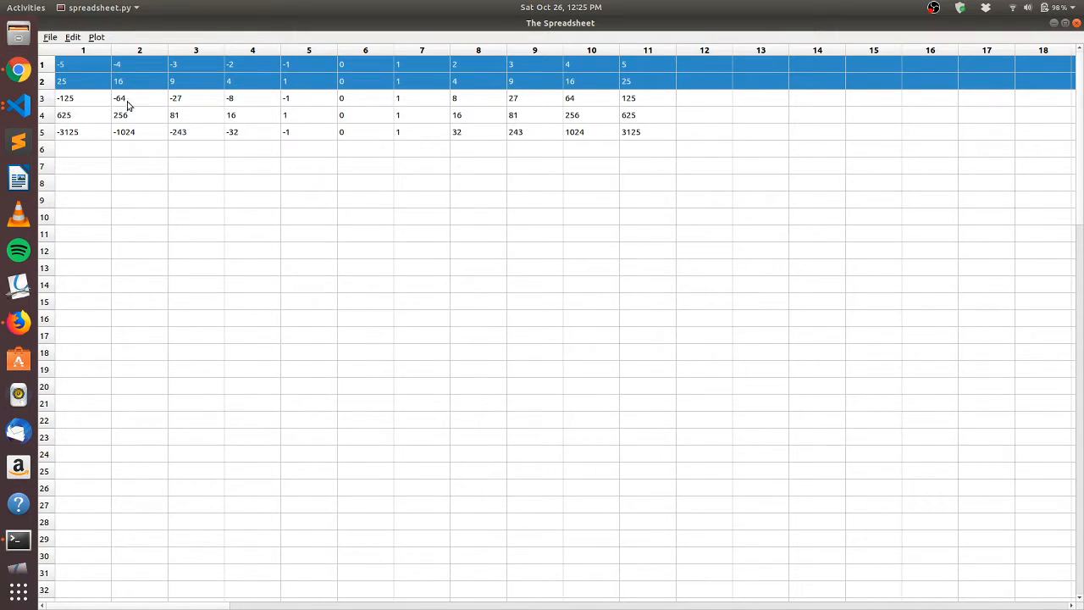
click(98, 40)
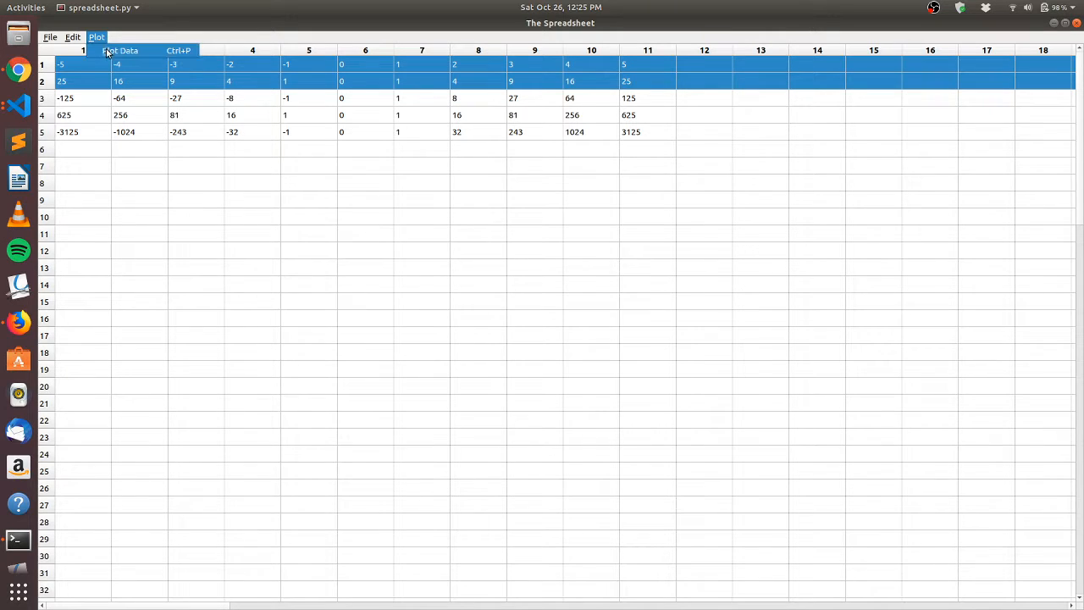
click(108, 54)
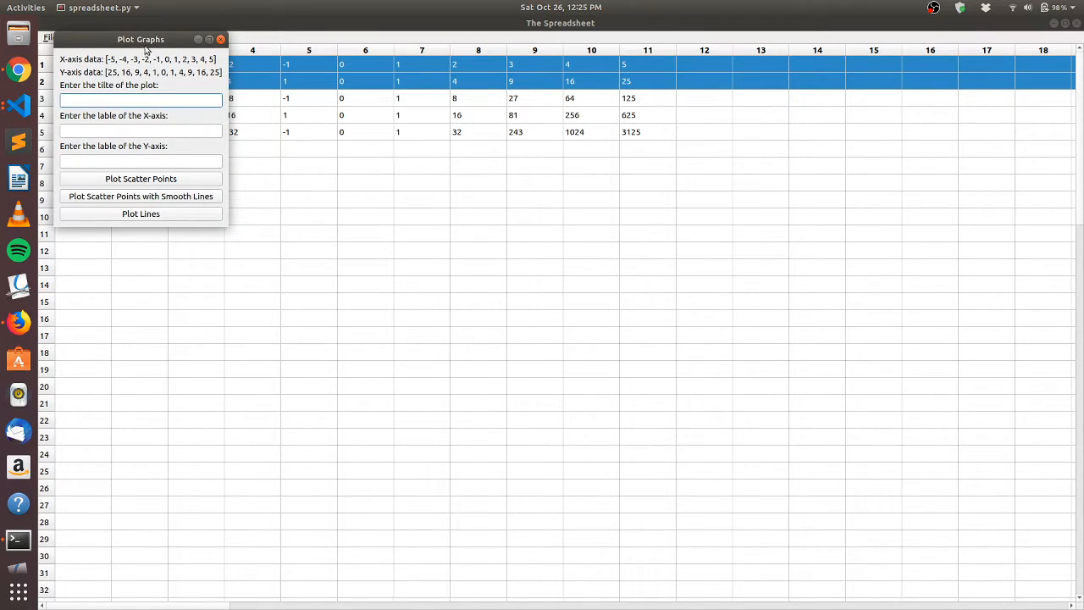
Title the plot Square Function, label its axes n and f(n) = n^2, and plot it as scatter points
drag(158, 41, 679, 216)
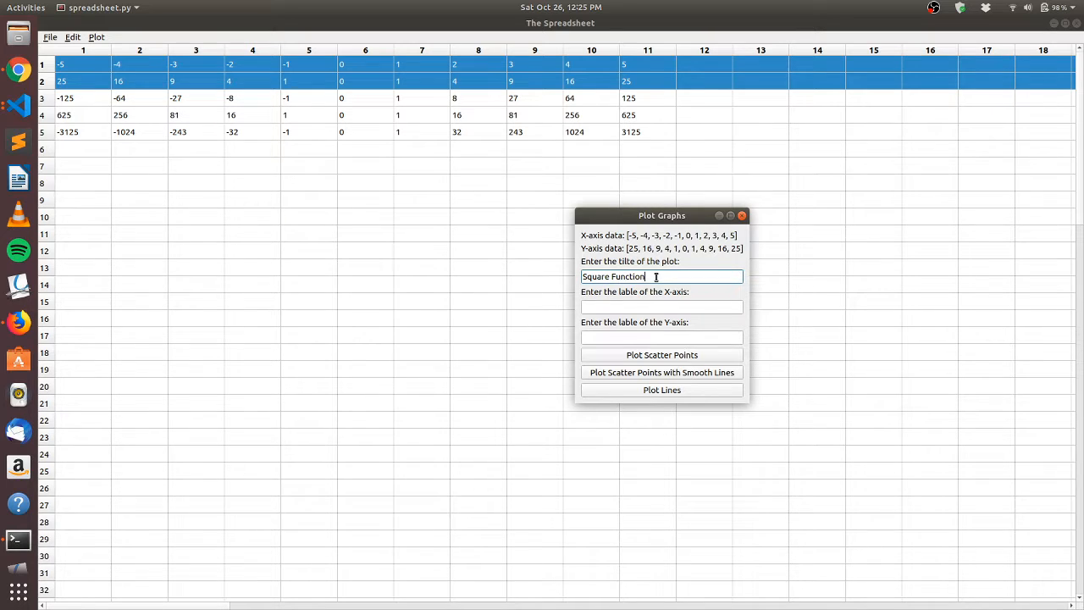
key(Tab)
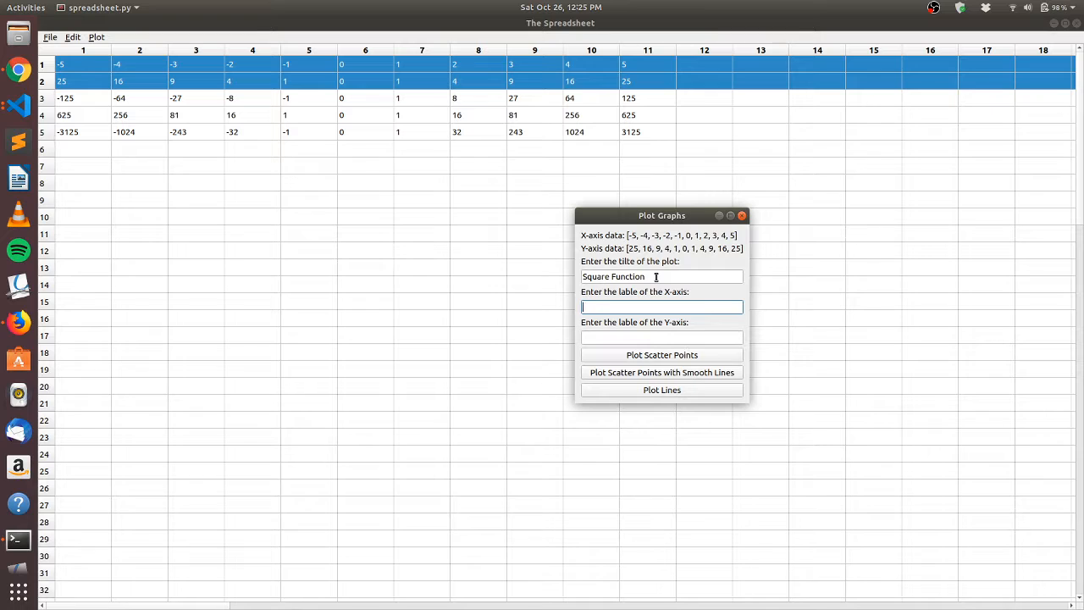
text(n)
key(Tab)
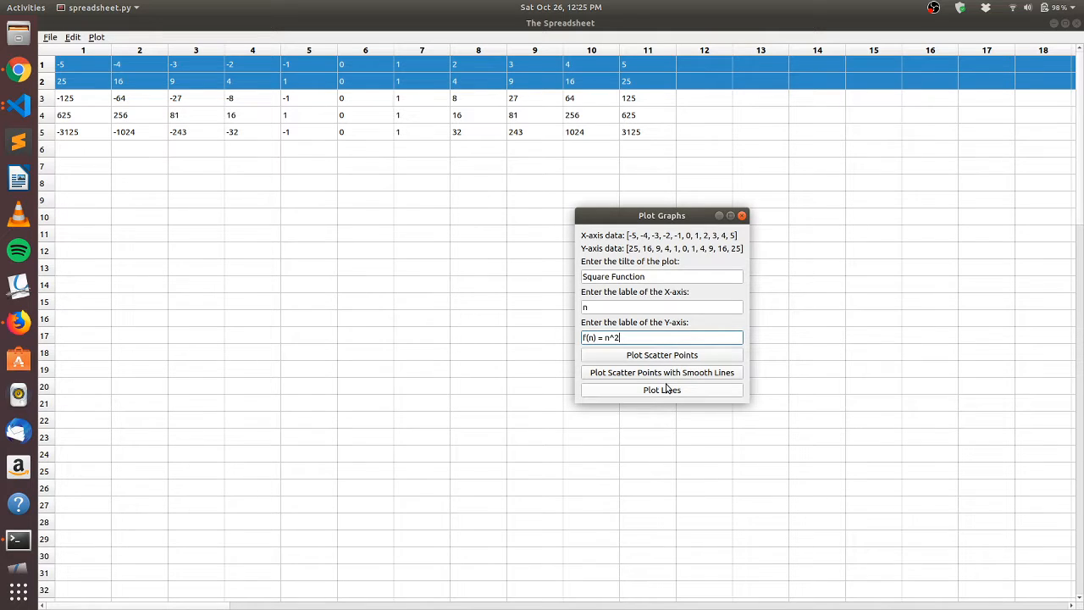
click(710, 355)
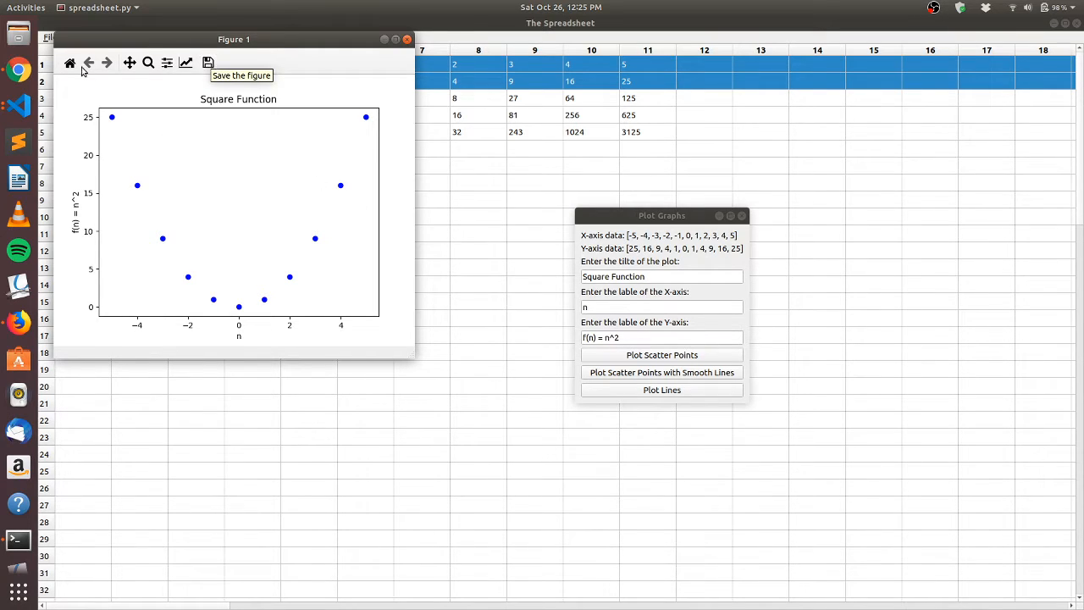
Inspect the scatter plot by zooming in on the point at n = -4, restore the full view, and close the figure
click(148, 64)
drag(110, 173, 193, 232)
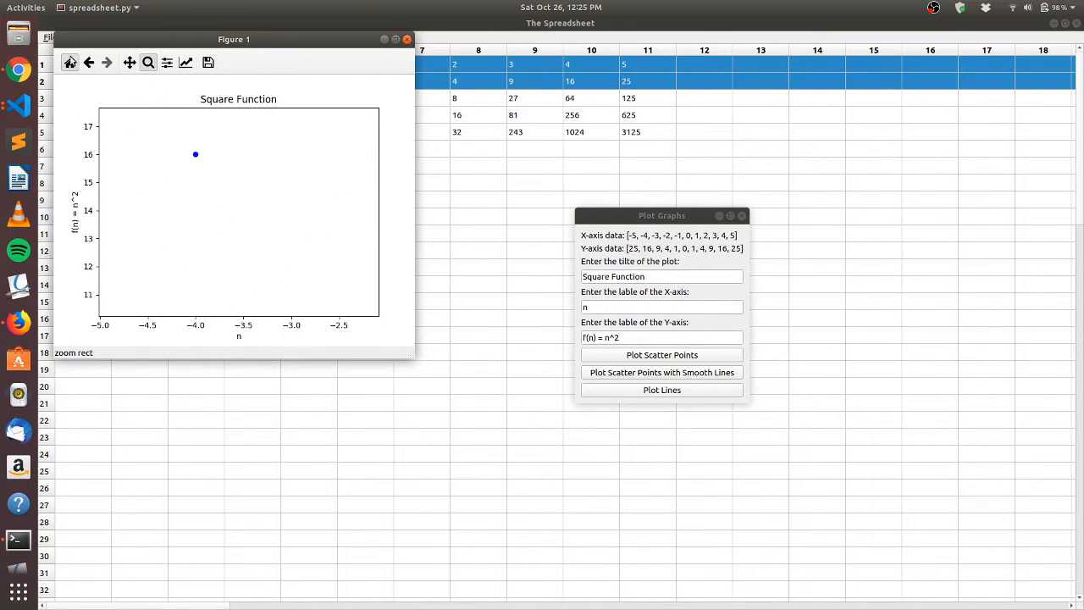
click(70, 63)
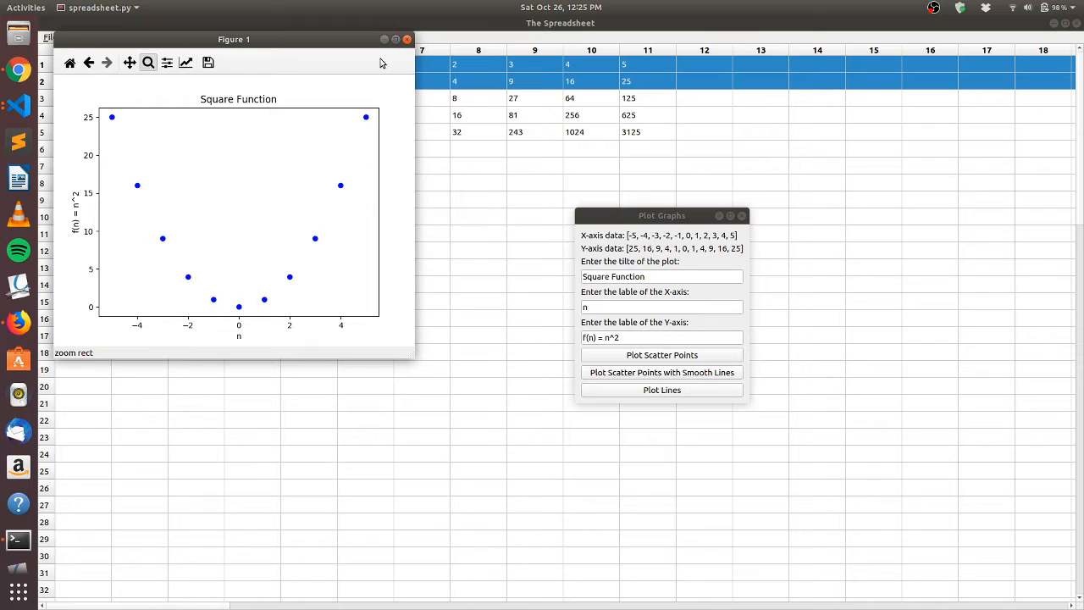
click(406, 39)
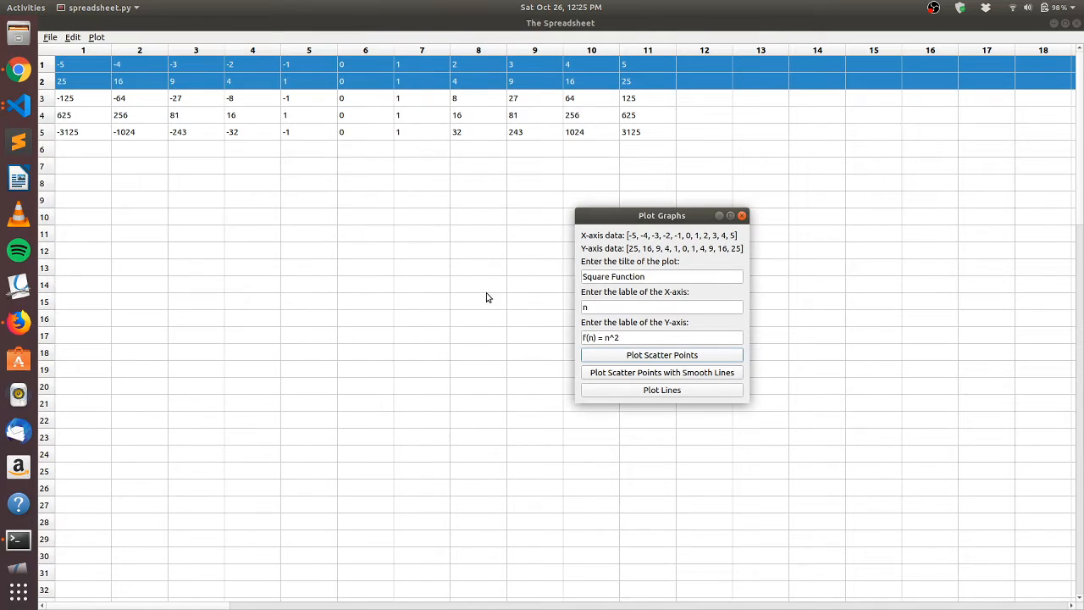
Plot the square function as scatter points with smooth lines, then close the figure and the plot dialog
click(669, 377)
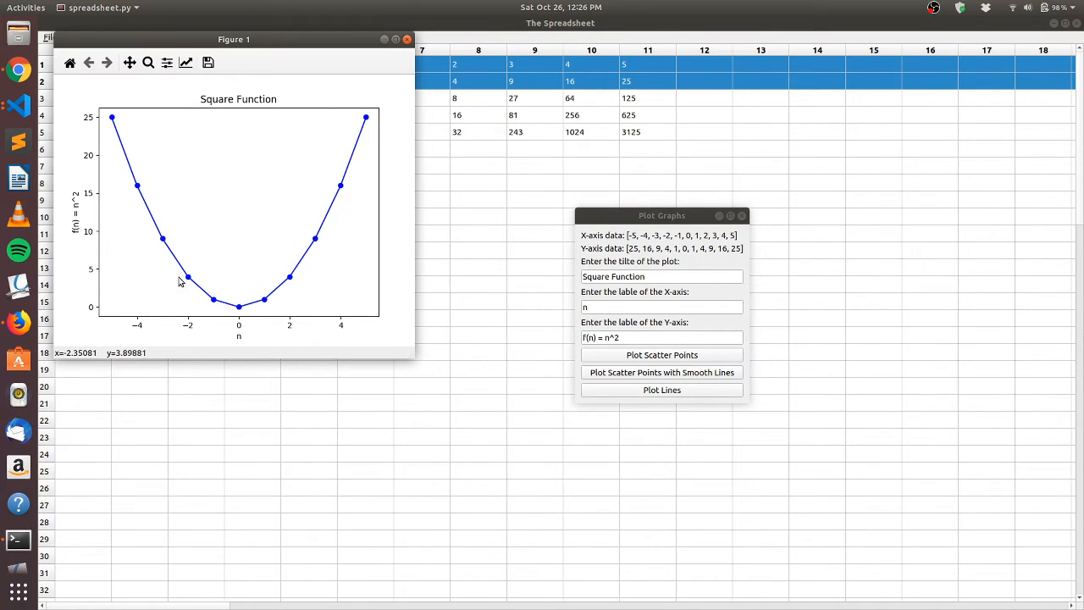
click(407, 39)
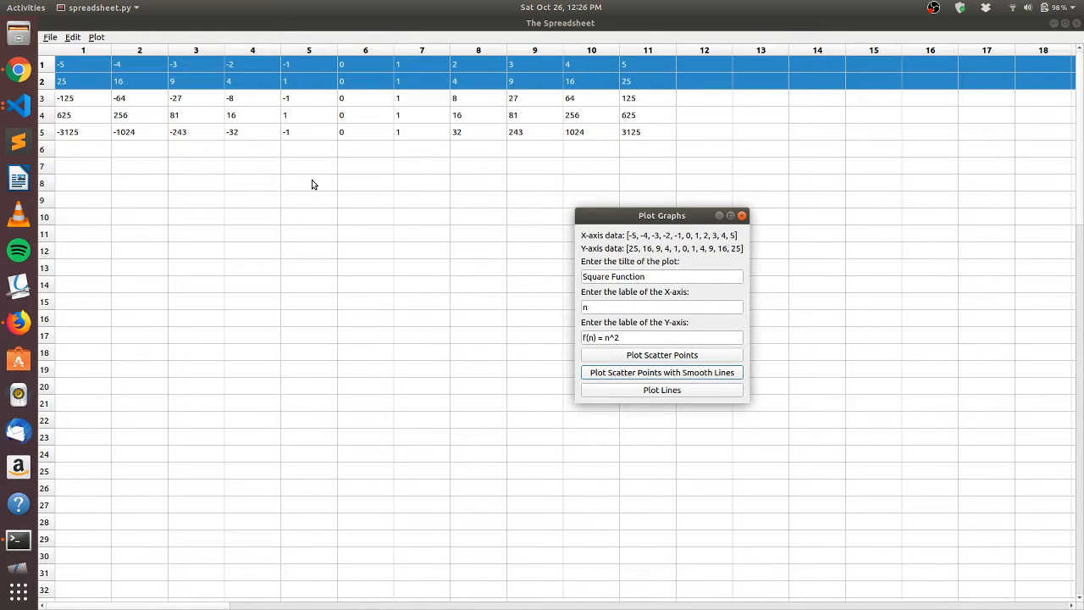
click(741, 216)
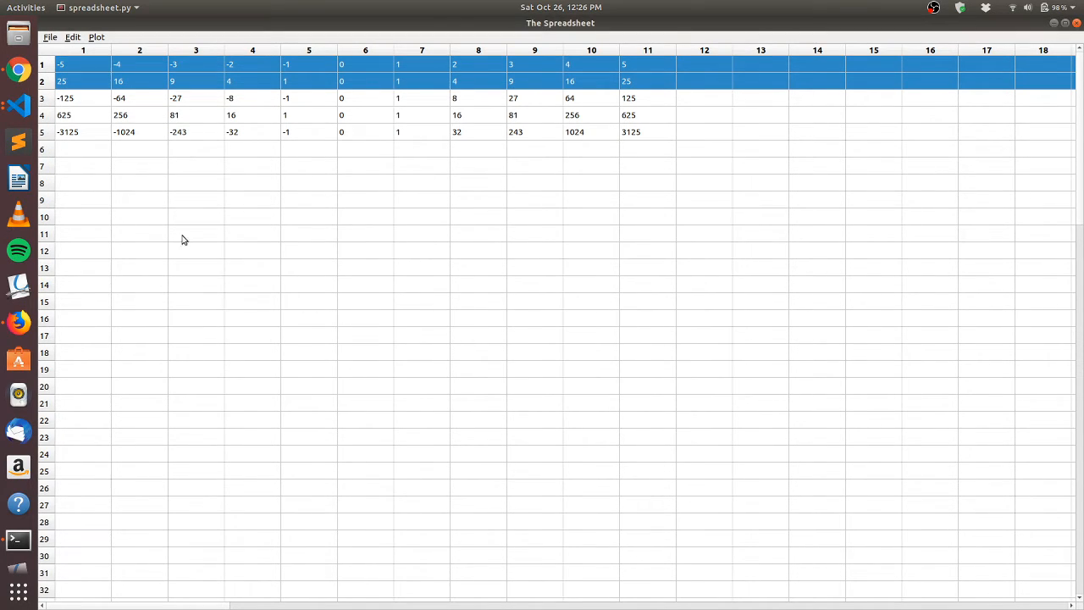
Select only rows 1 and 3 and open the Plot Data dialog for them
click(159, 168)
click(44, 100)
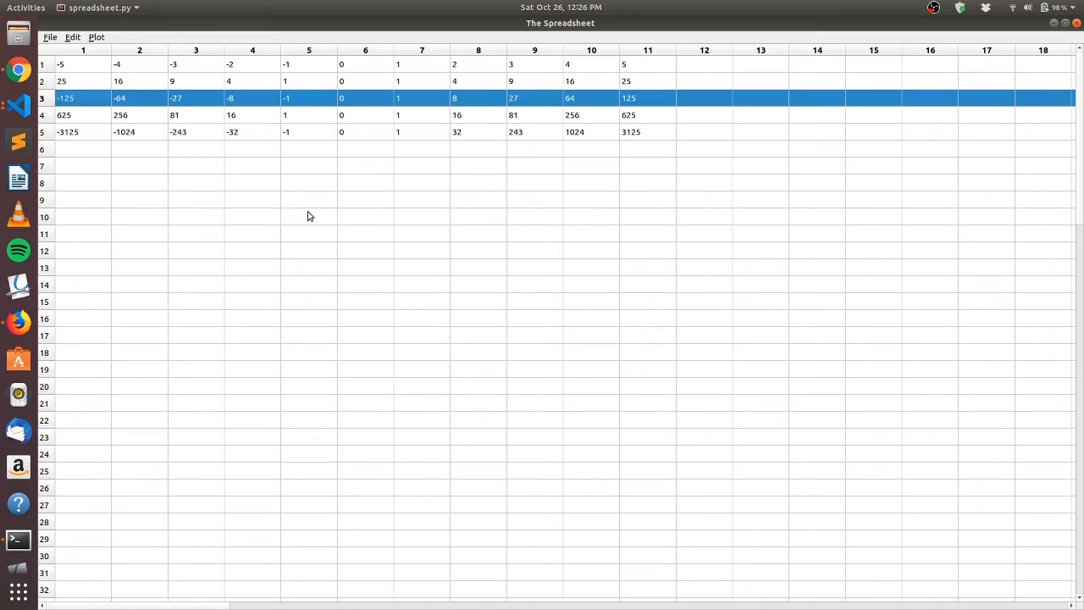
ctrl+click(49, 70)
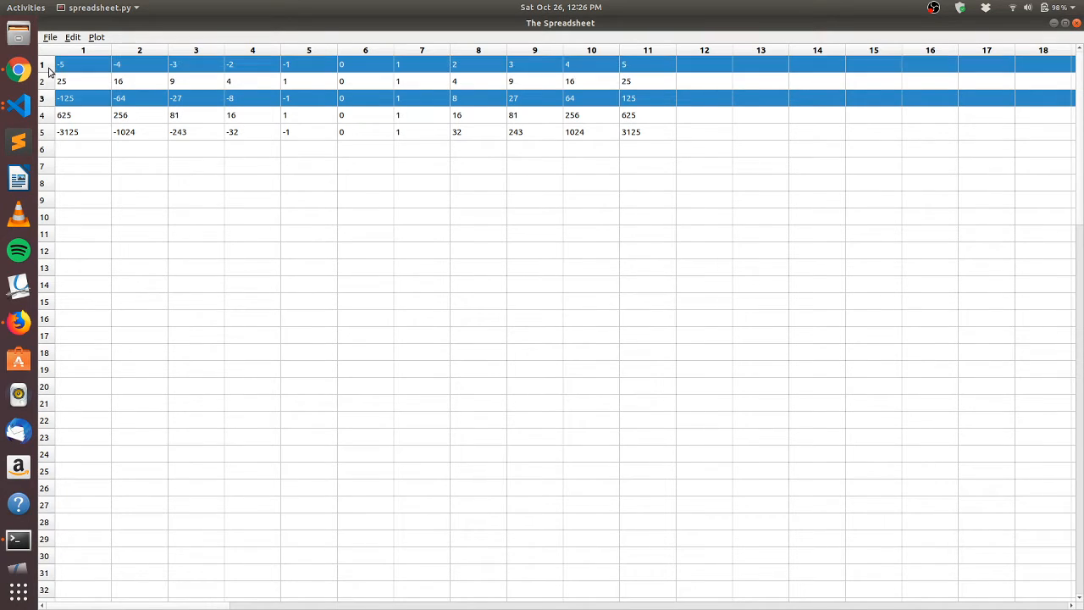
click(98, 38)
click(119, 50)
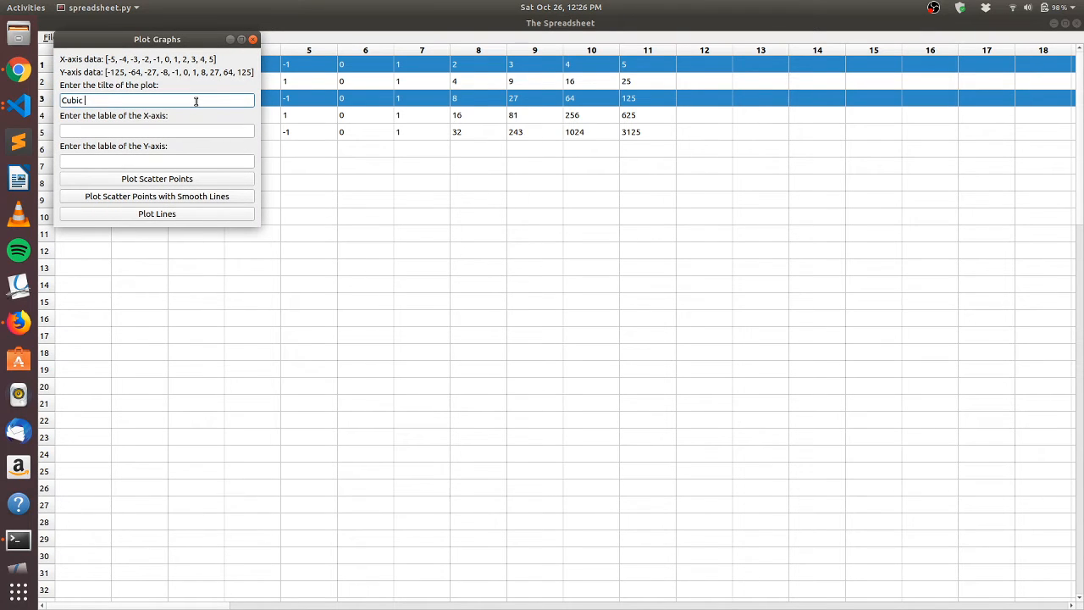
Title the plot Cubic Function, label its axes n and f(n) = n^3, and plot it as lines
text(Cubic Function)
key(Tab)
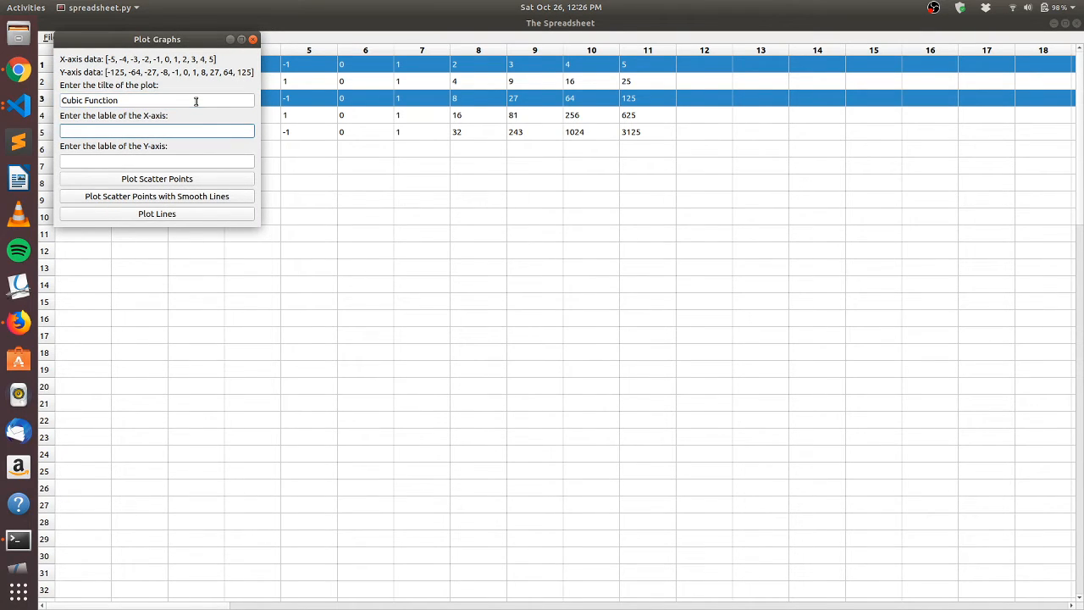
text(n)
key(Tab)
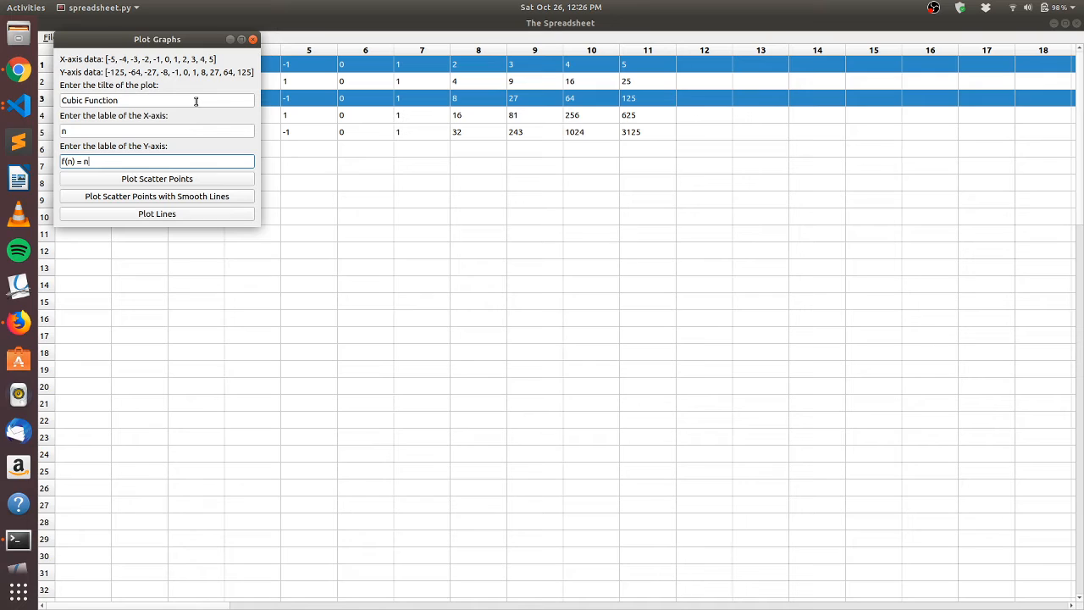
click(191, 215)
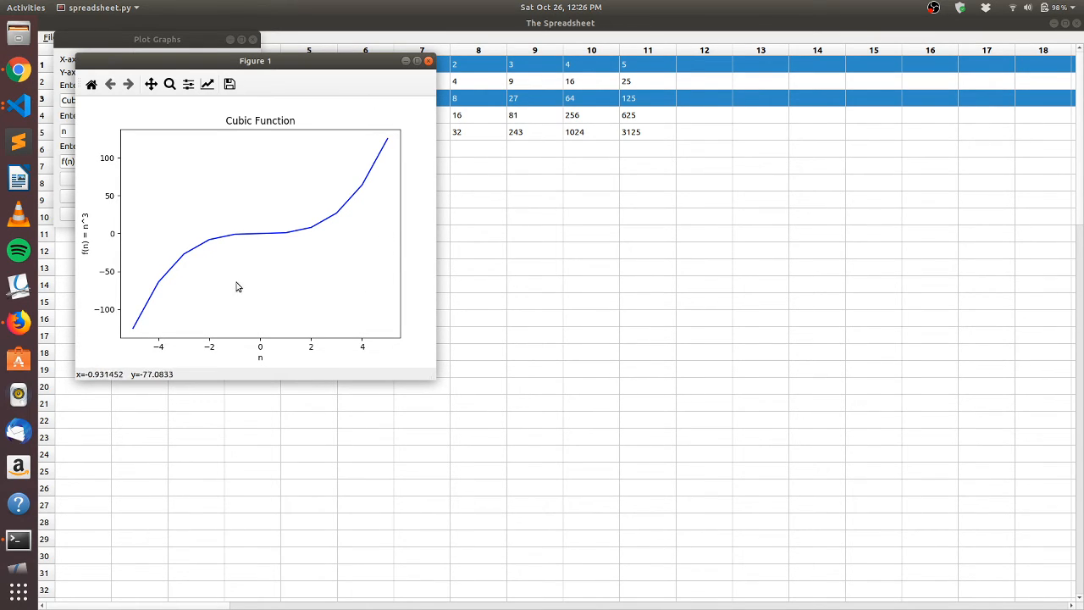
Close the cubic figure and the plot dialog, and replace the row selection with the empty cell at row 7, column 3
click(429, 62)
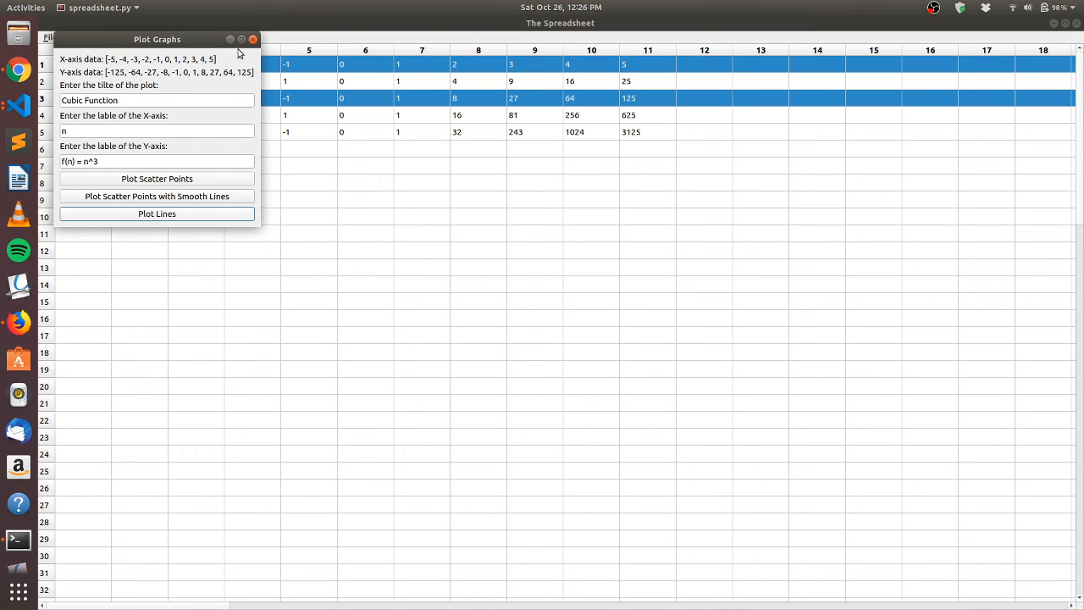
click(252, 40)
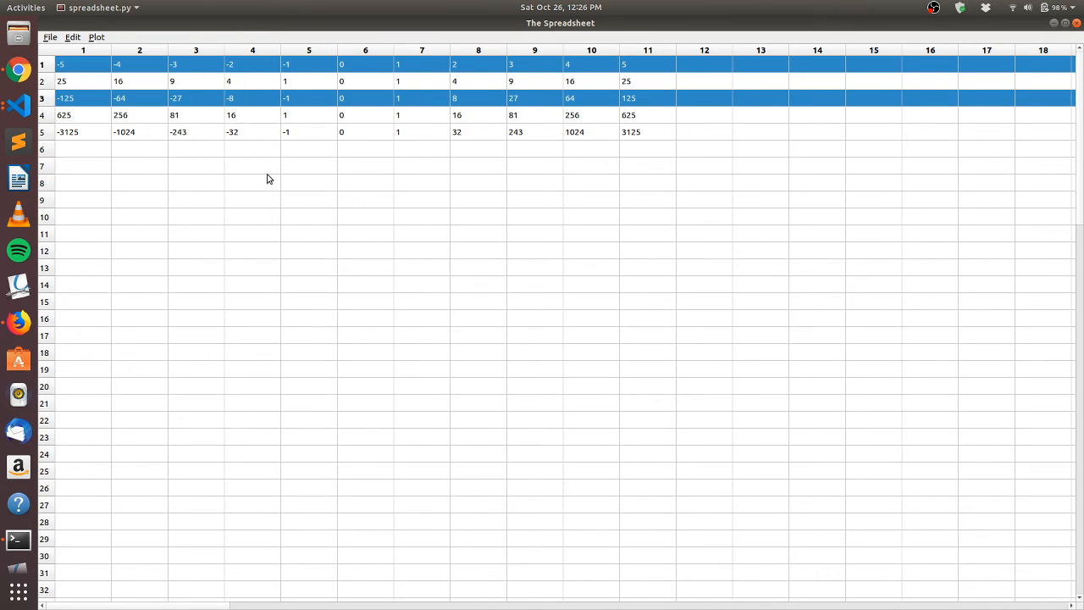
click(194, 173)
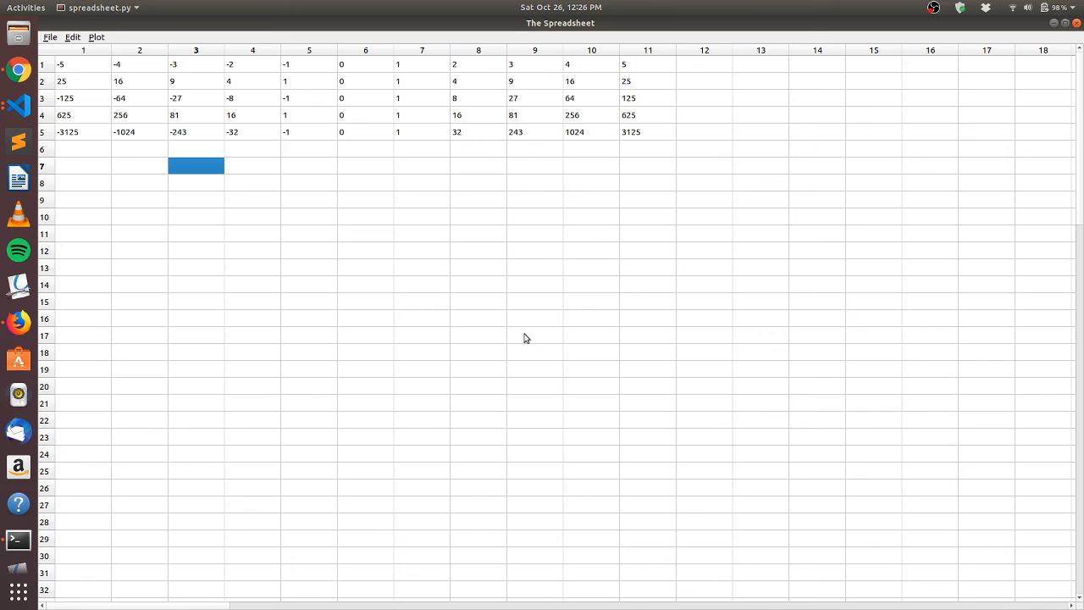
key(alt+Tab)
key(alt+Tab)
key(alt+Tab)
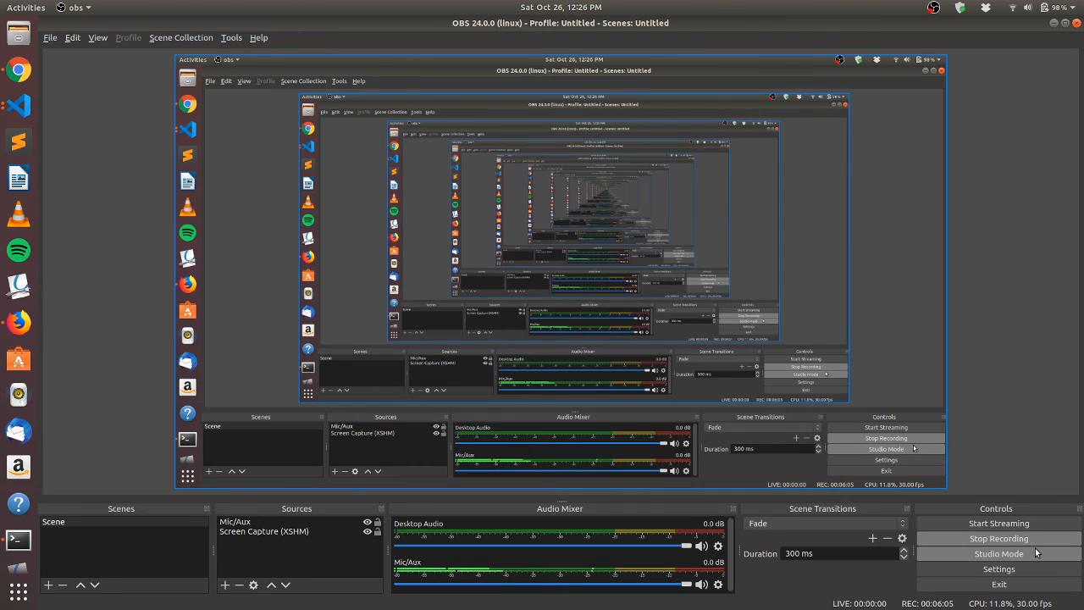